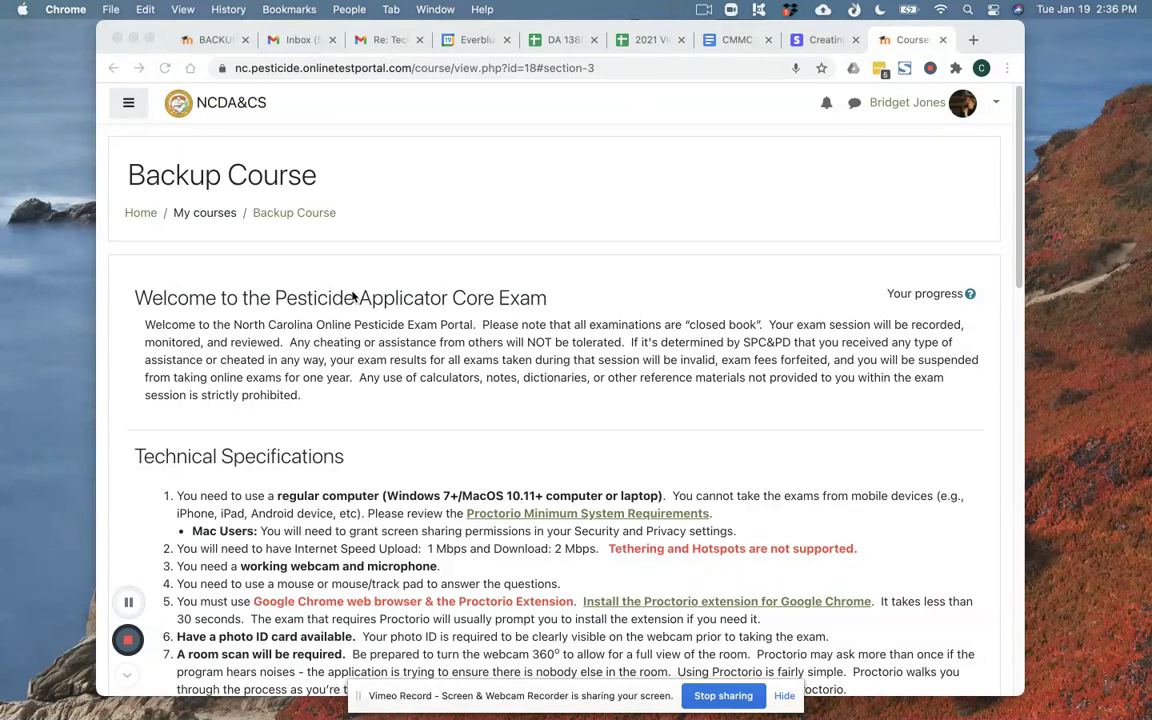
Open the Secure Exam Proctor page and follow its getproctorio.com link in a new tab
scroll(352, 296, "down", 3)
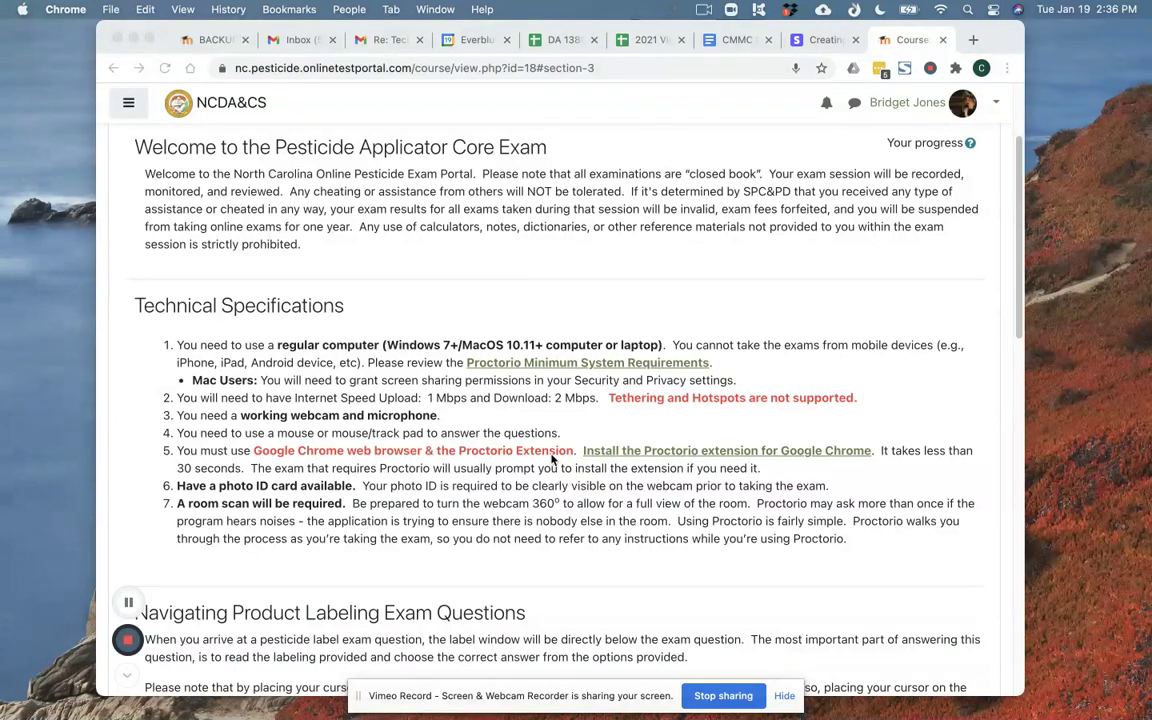
scroll(545, 455, "down", 3)
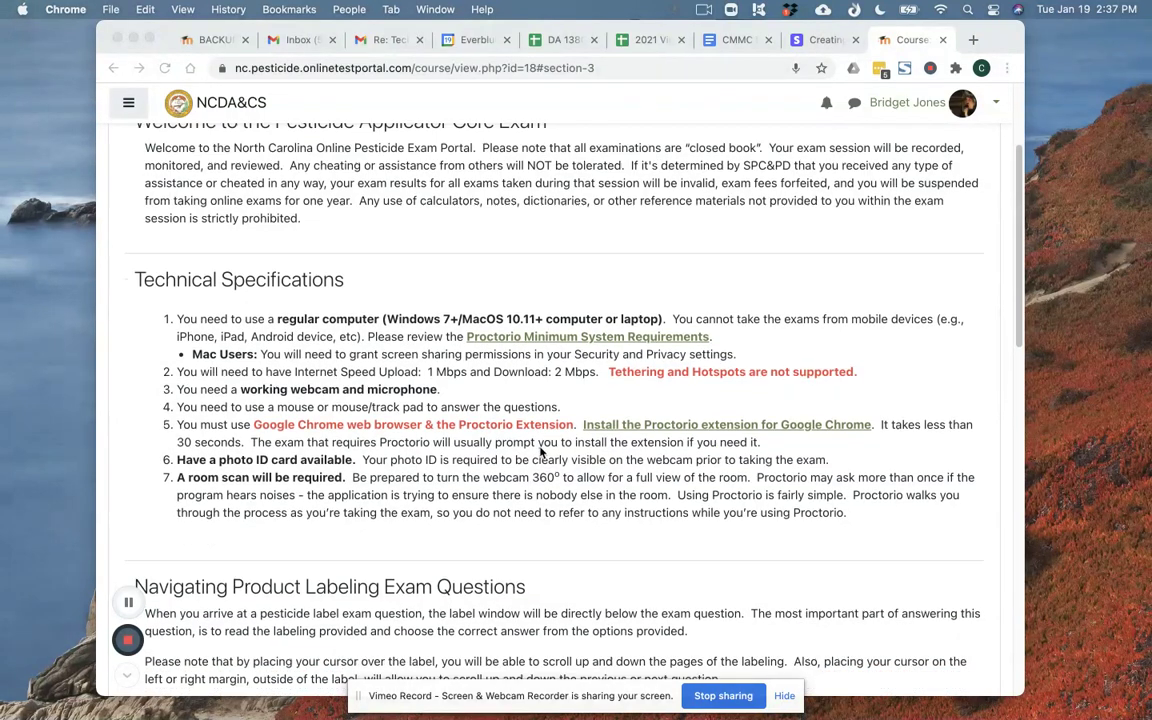
scroll(539, 452, "down", 1)
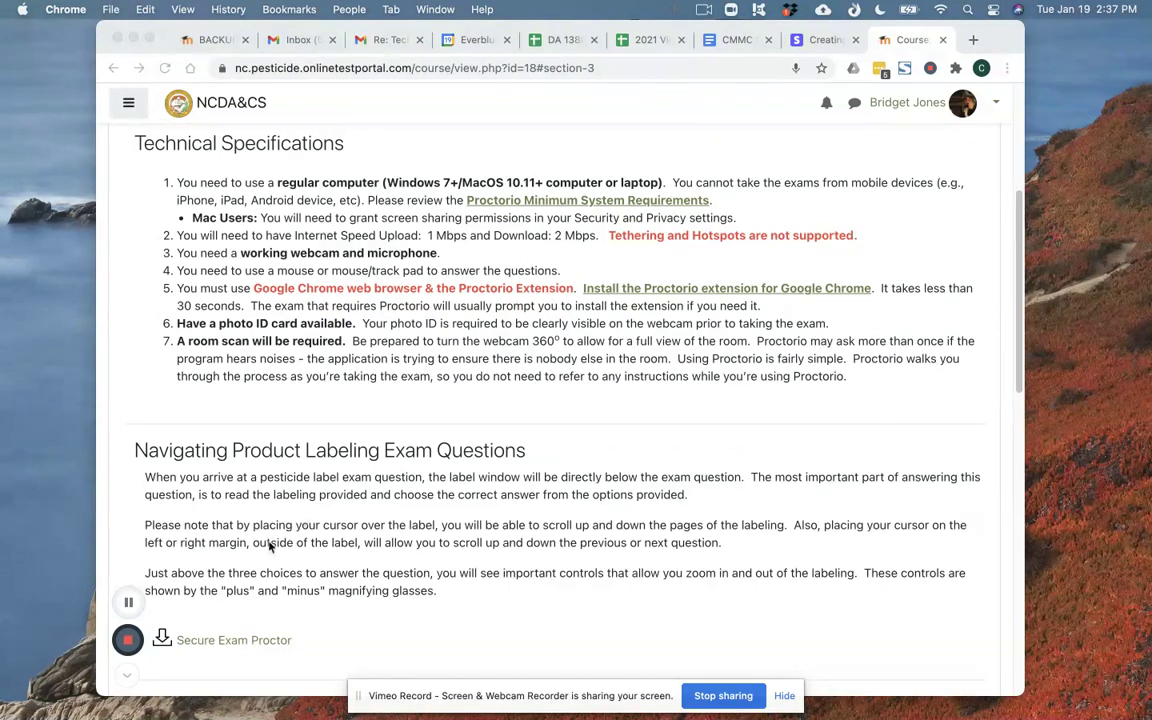
scroll(299, 465, "down", 3)
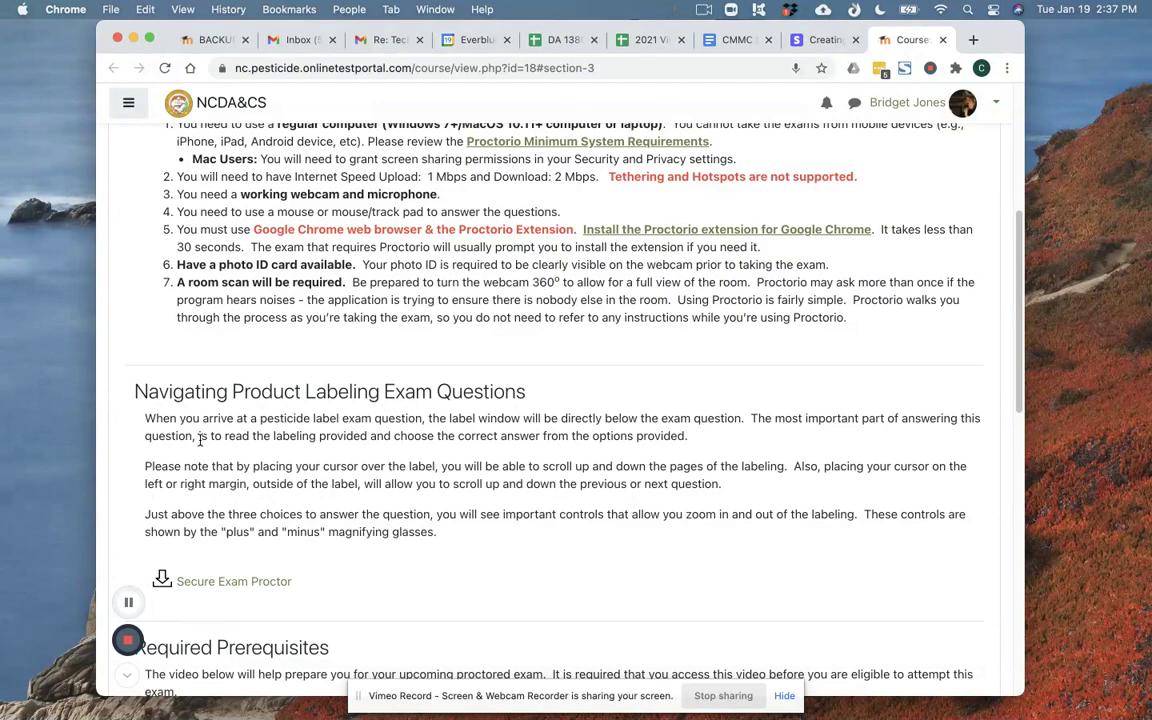
left_click(240, 589)
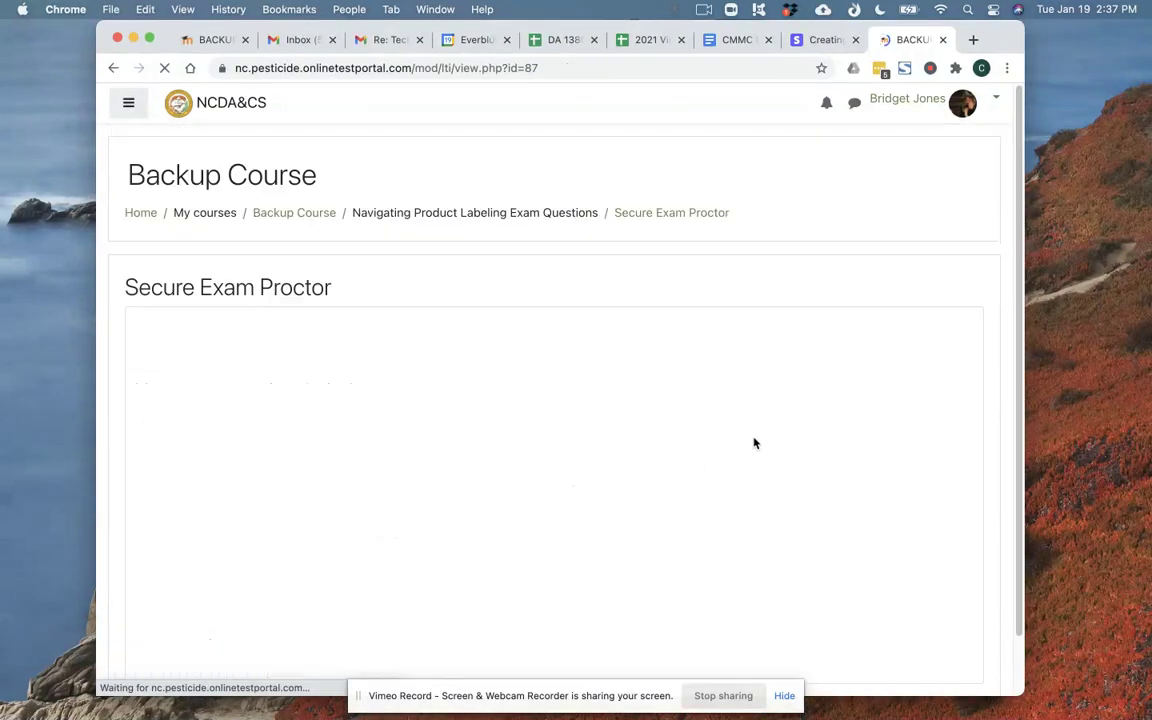
scroll(628, 430, "down", 2)
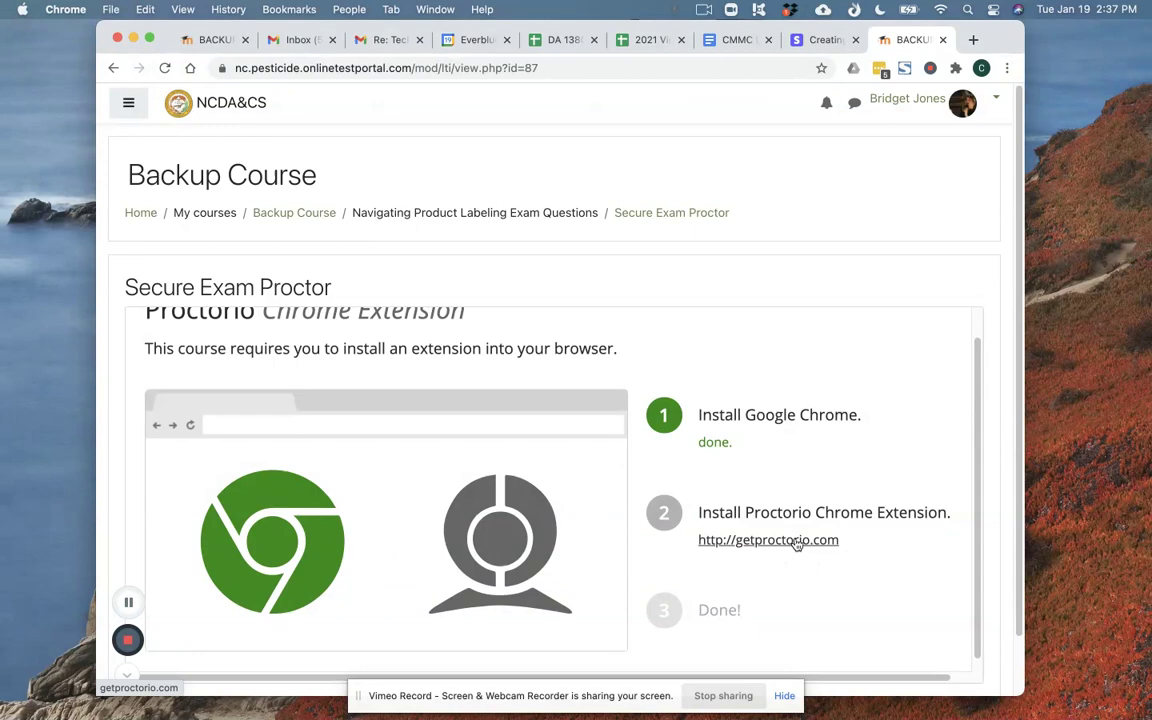
left_click(795, 540)
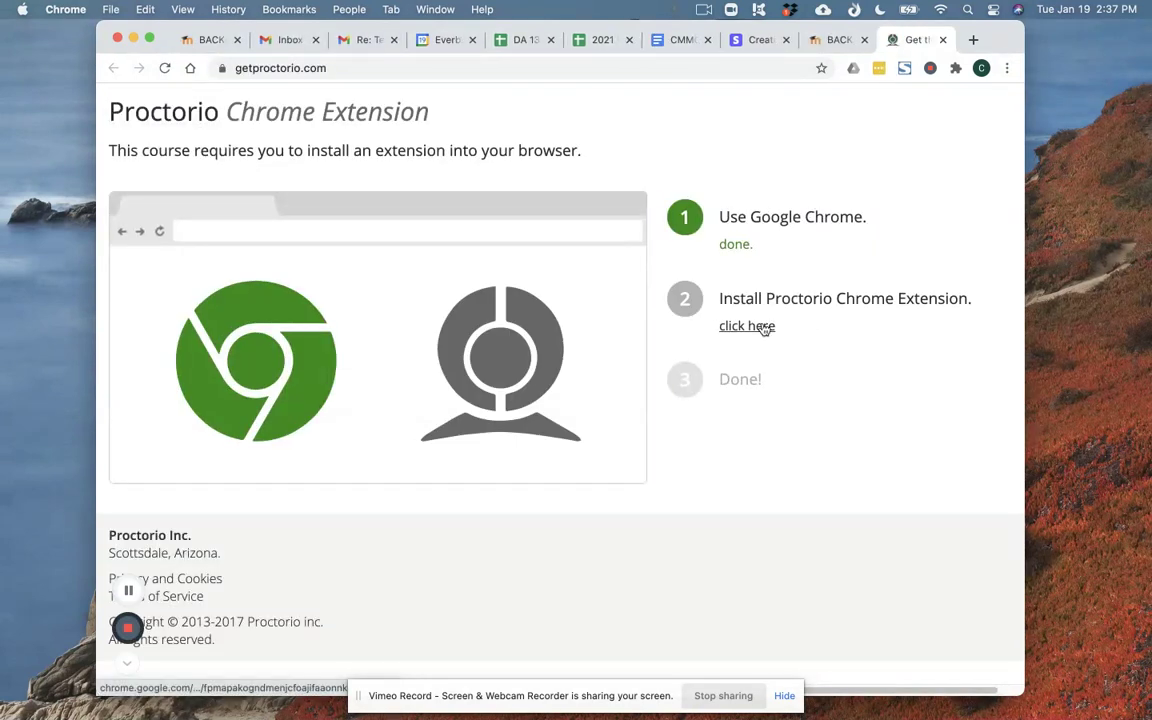
Add the Proctorio extension to Chrome from its Web Store listing and dismiss the confirmation
left_click(766, 328)
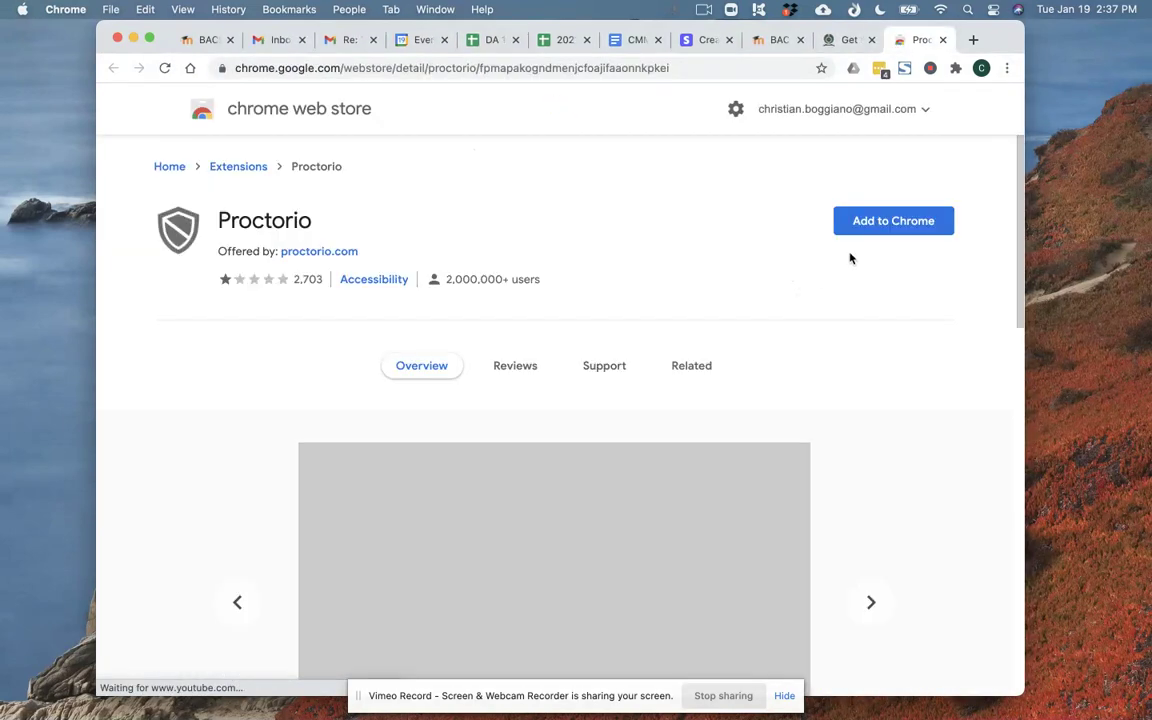
left_click(903, 224)
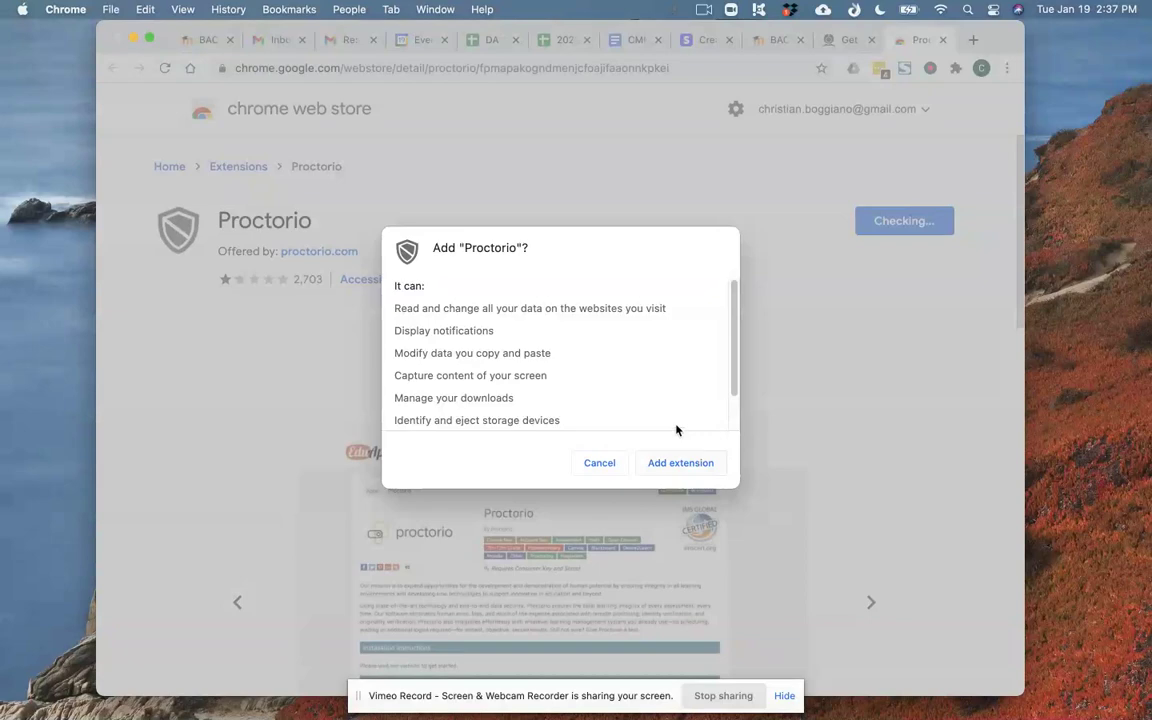
scroll(674, 410, "down", 2)
left_click(674, 466)
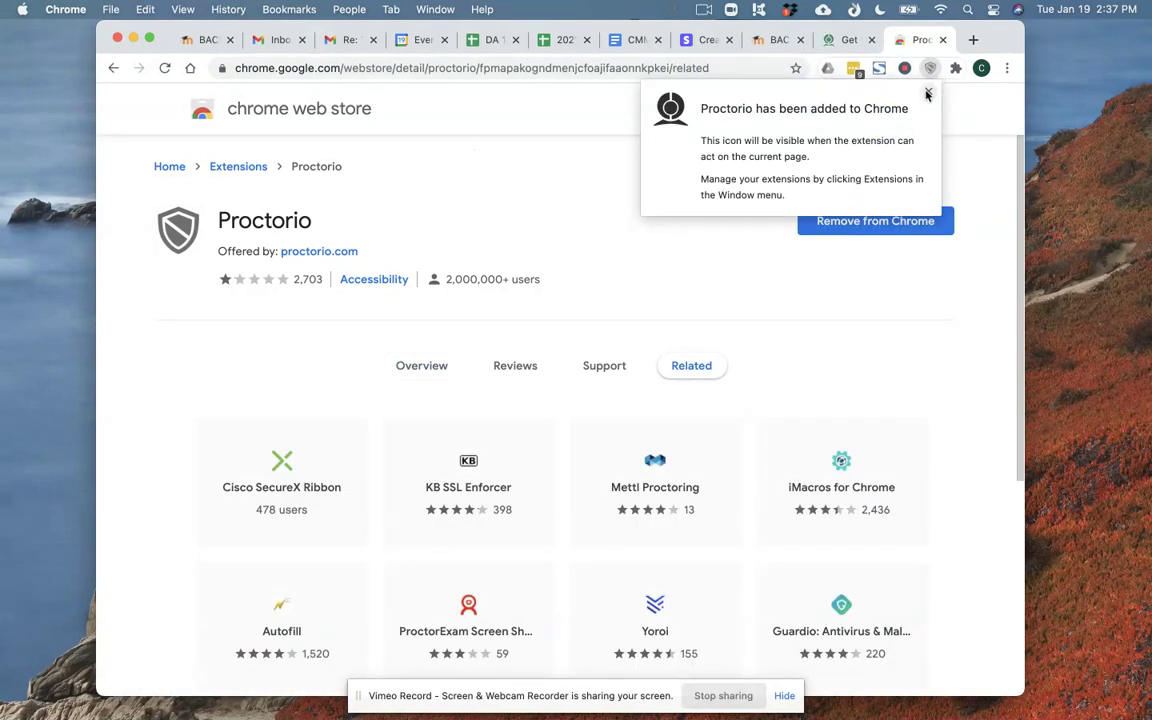
left_click(927, 94)
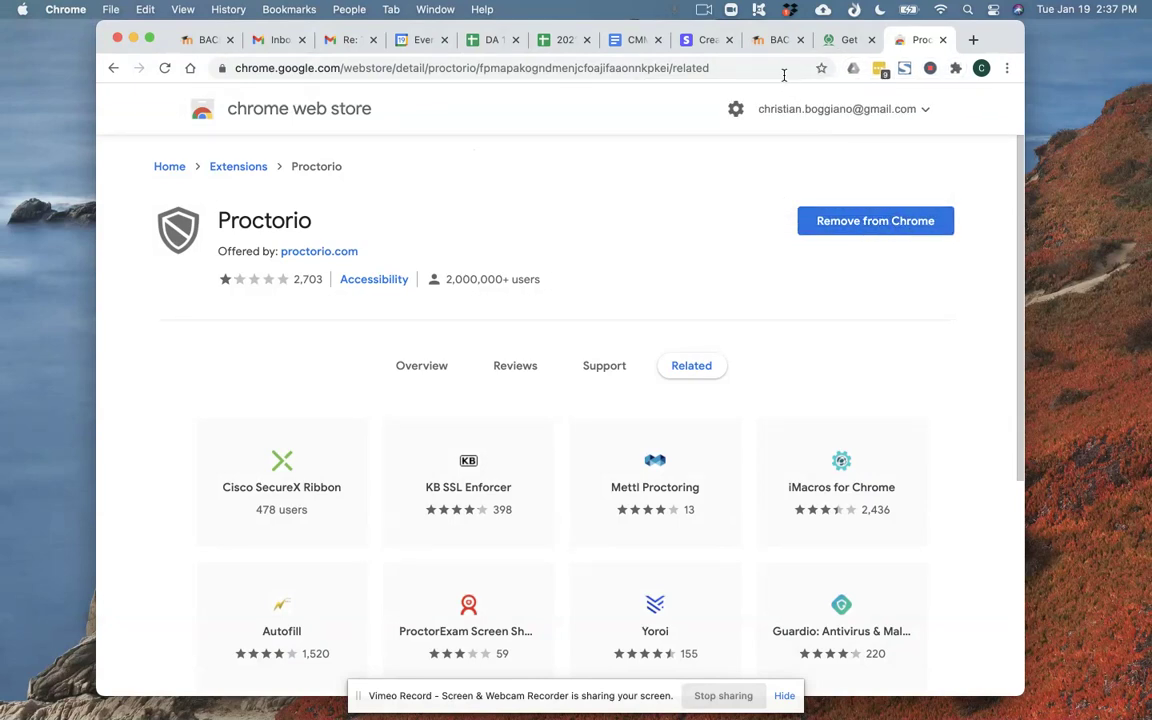
Return to the Backup Course overview and scroll to the Sample Practice Test under Start your exam
left_click(776, 42)
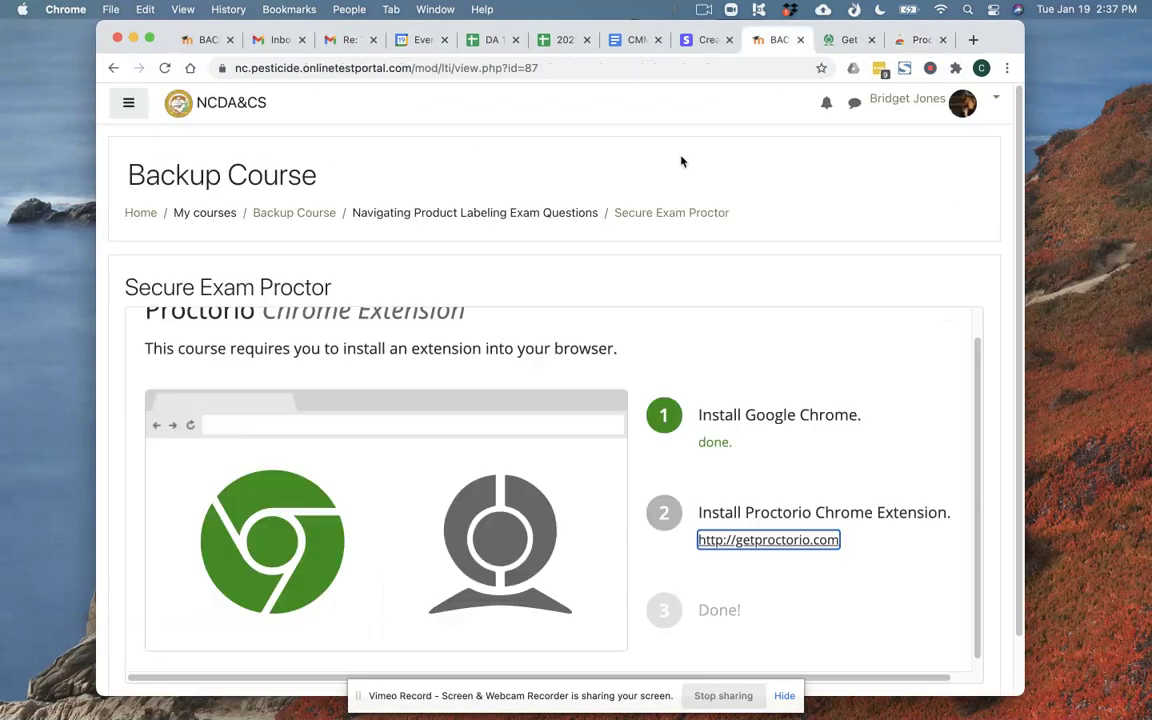
left_click(112, 70)
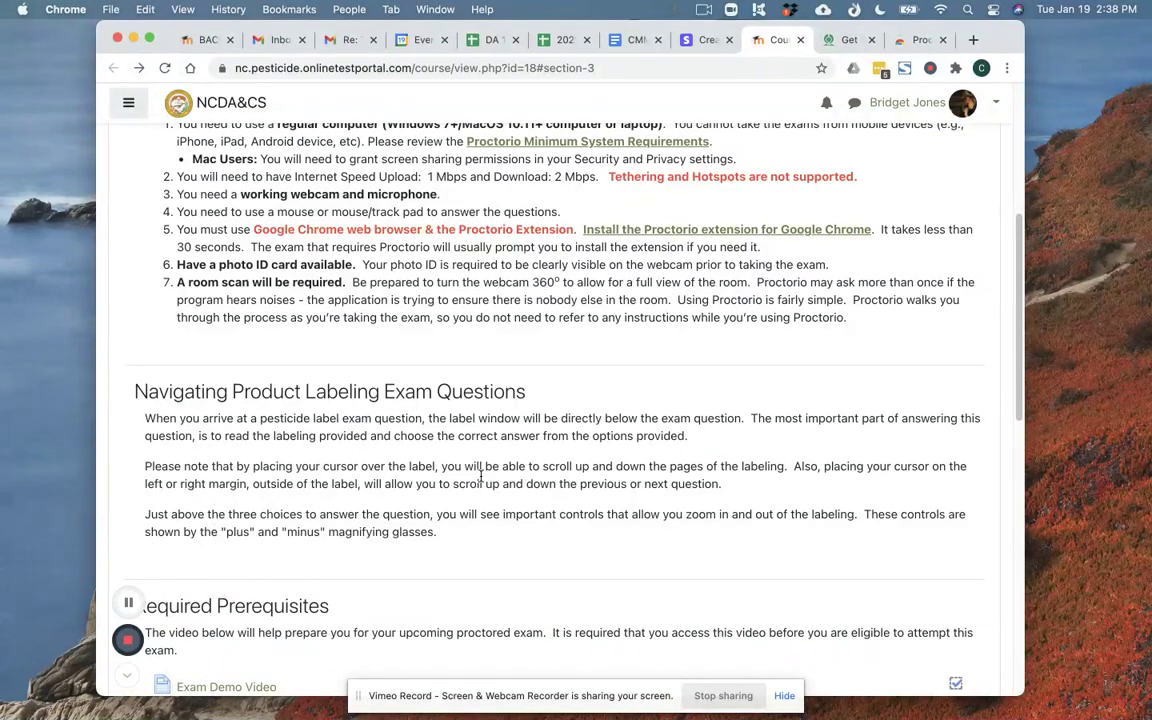
scroll(575, 456, "down", 5)
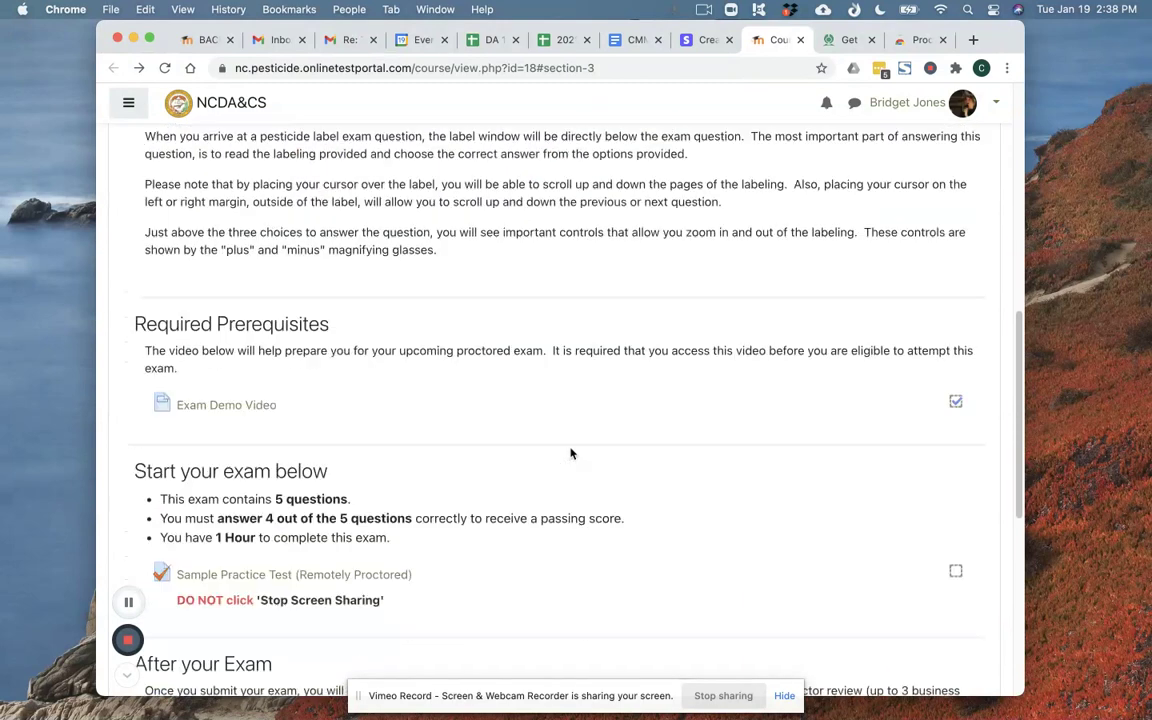
scroll(571, 454, "down", 2)
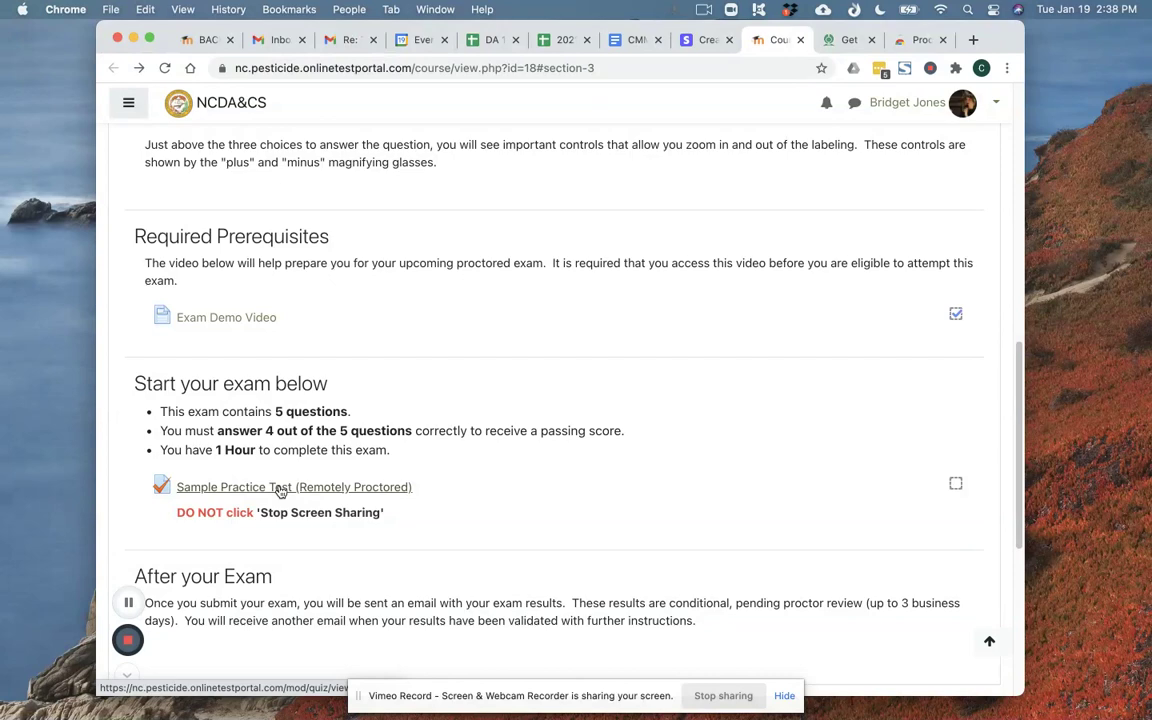
Re-attempt the Sample Practice Test (Remotely Proctored) and scroll to the Before you can continue errors
left_click(281, 488)
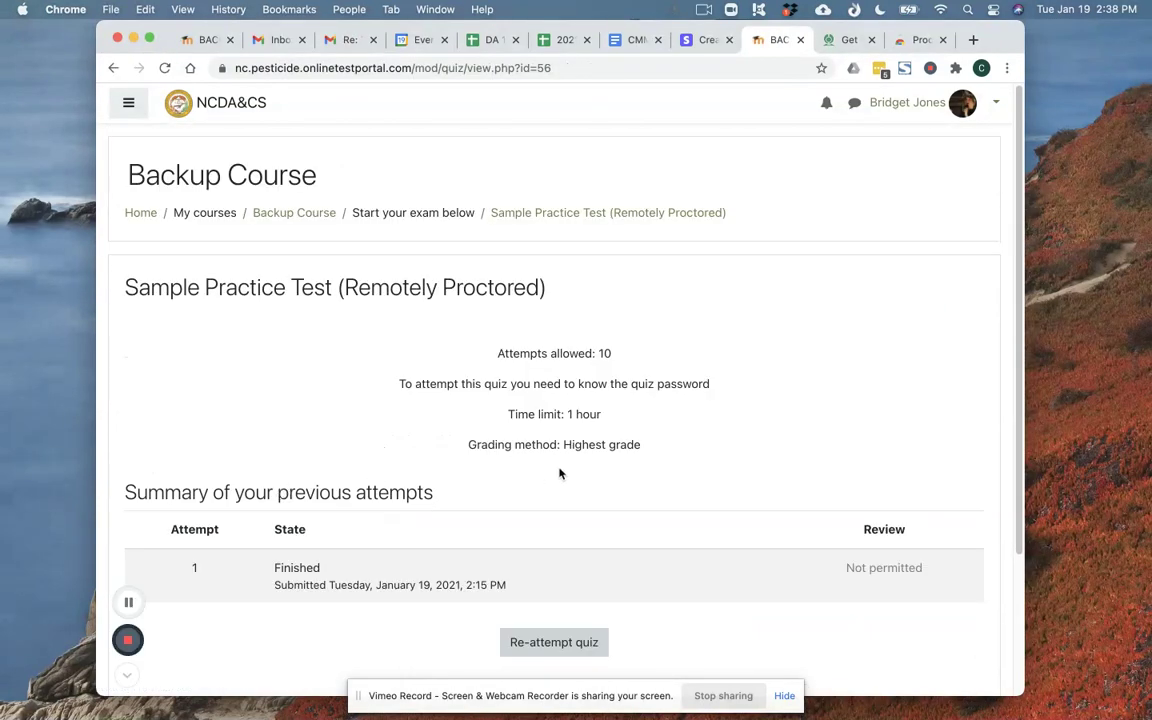
scroll(532, 463, "down", 1)
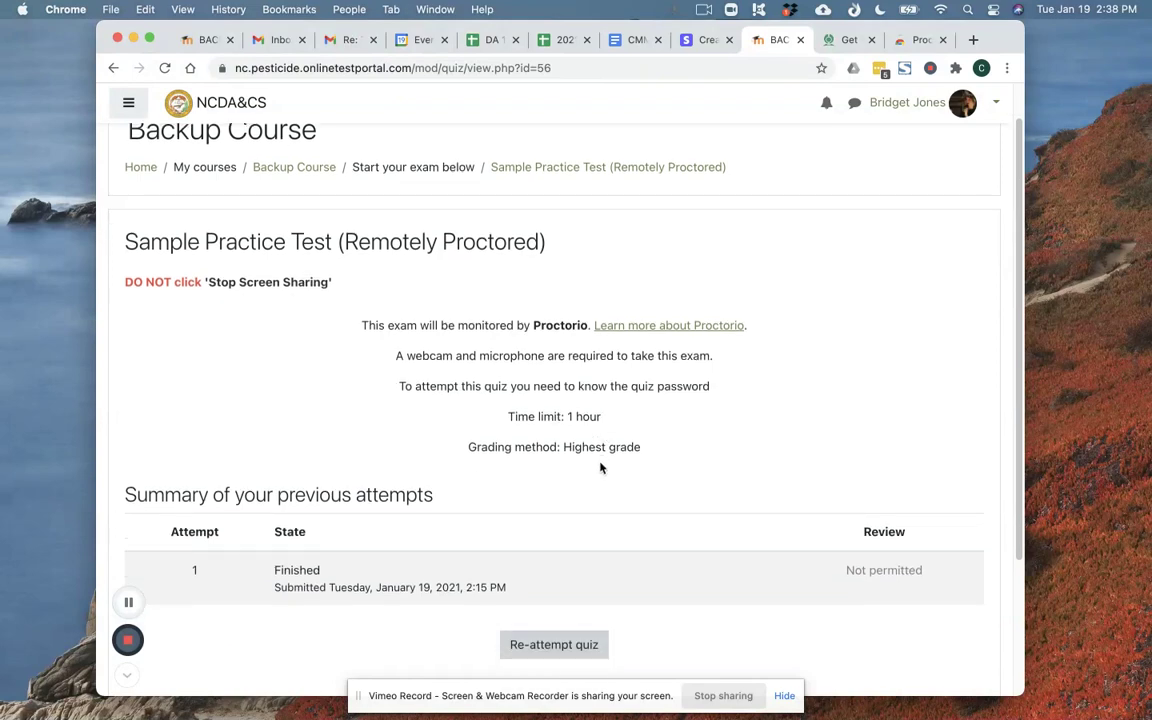
left_click(554, 645)
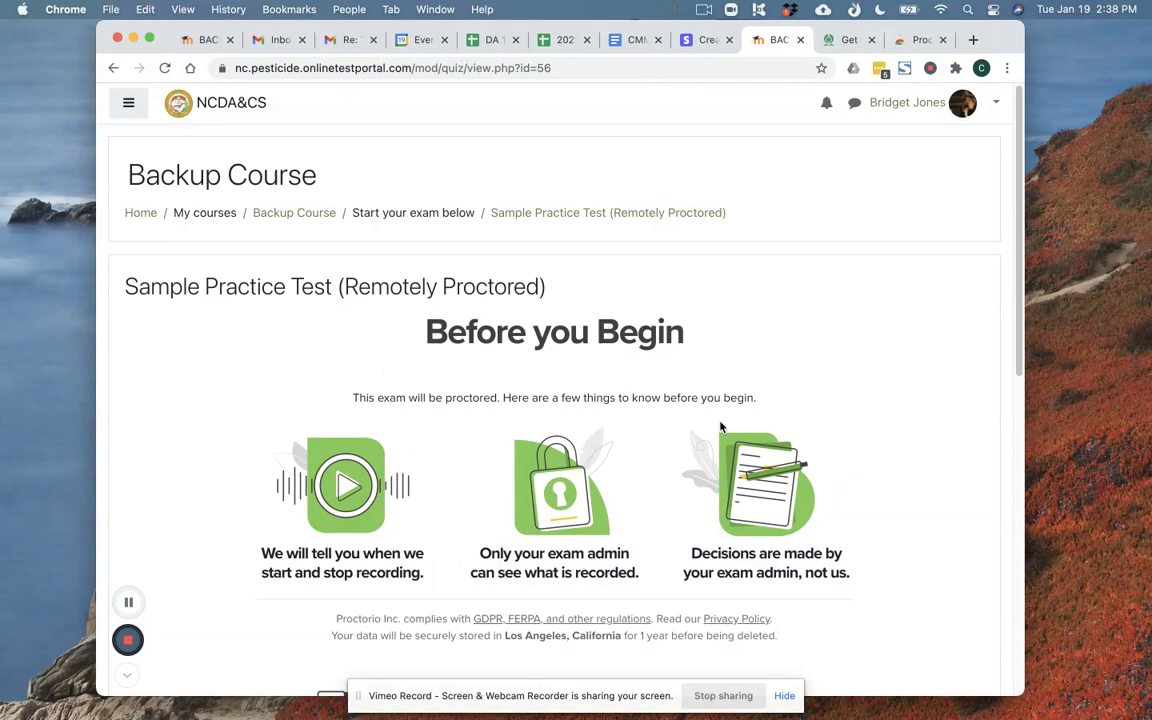
scroll(578, 461, "down", 2)
scroll(578, 461, "down", 5)
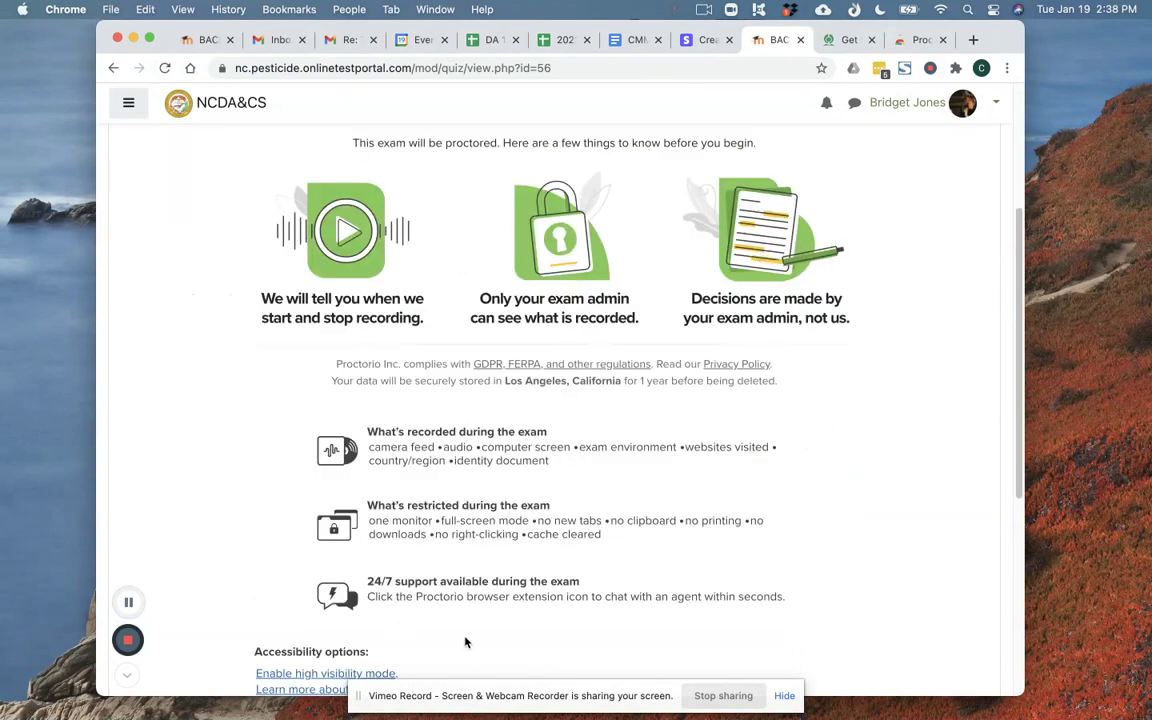
scroll(559, 516, "down", 1)
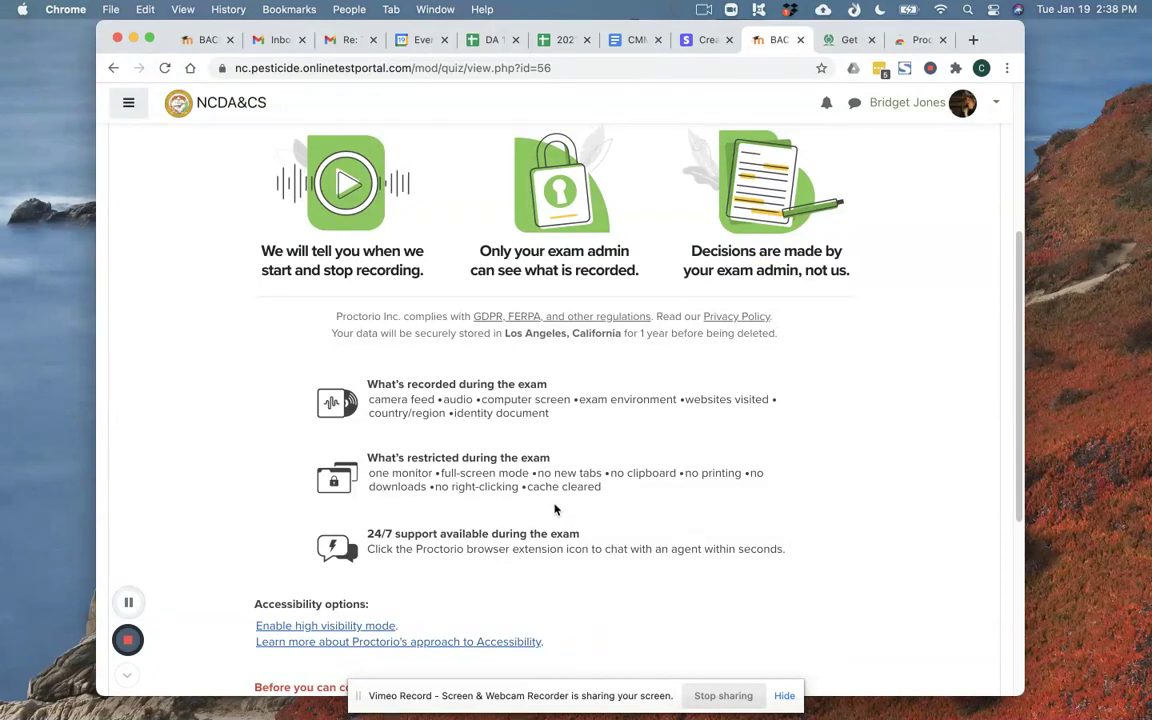
scroll(556, 512, "down", 2)
scroll(556, 500, "down", 1)
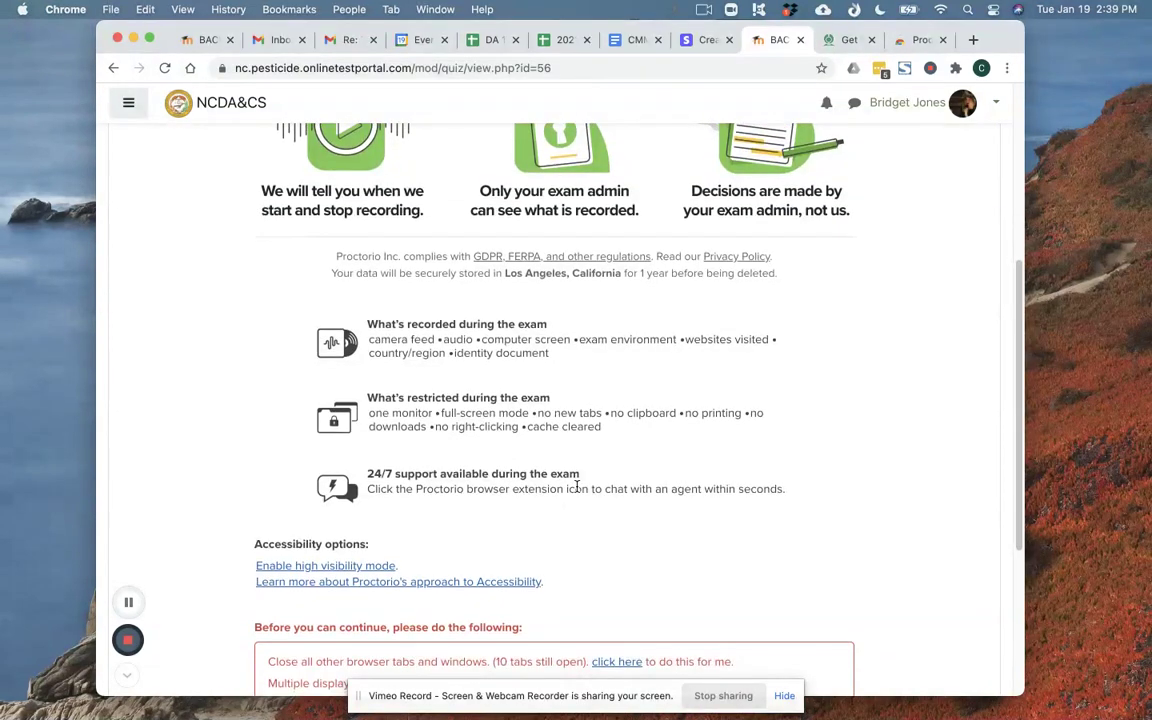
scroll(580, 484, "down", 5)
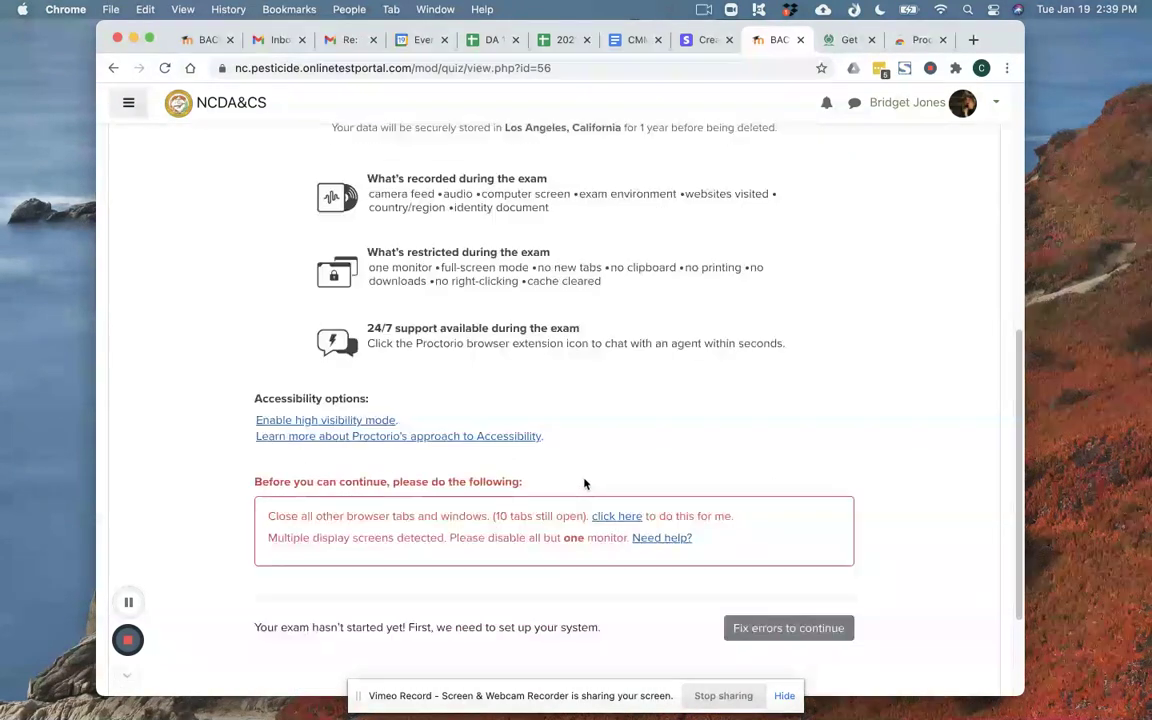
Have Proctorio close the 10 other browser tabs, leaving only warnings before the pre-checks
left_click(618, 517)
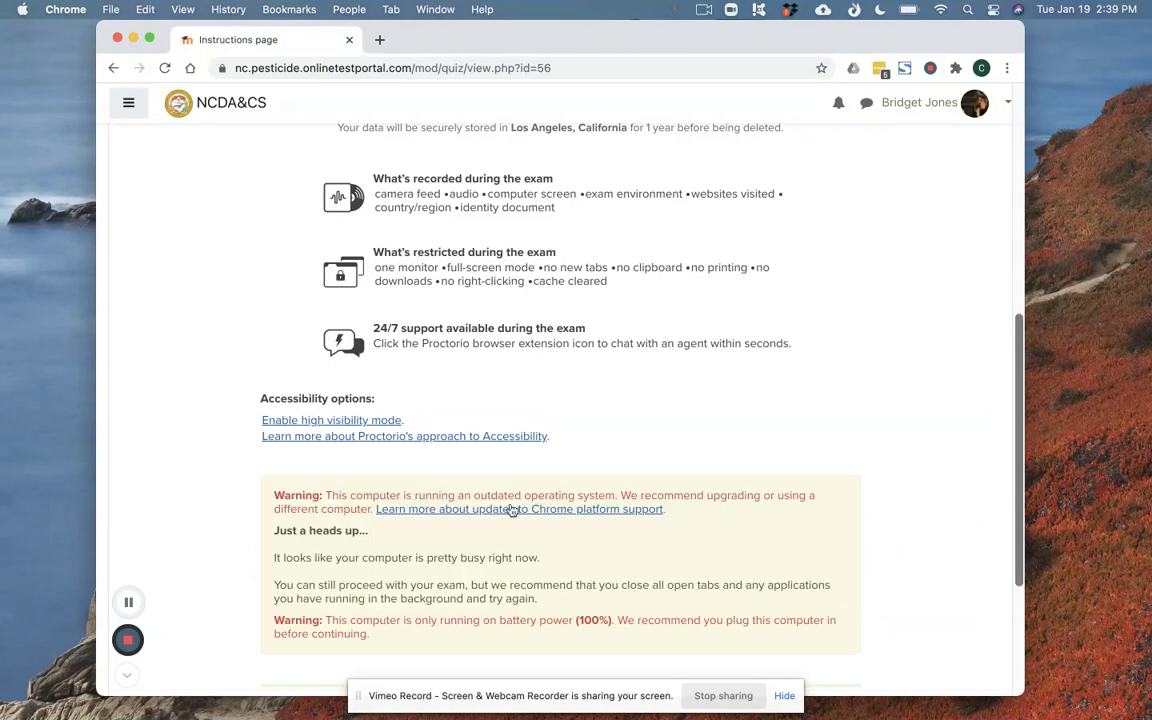
scroll(512, 509, "down", 4)
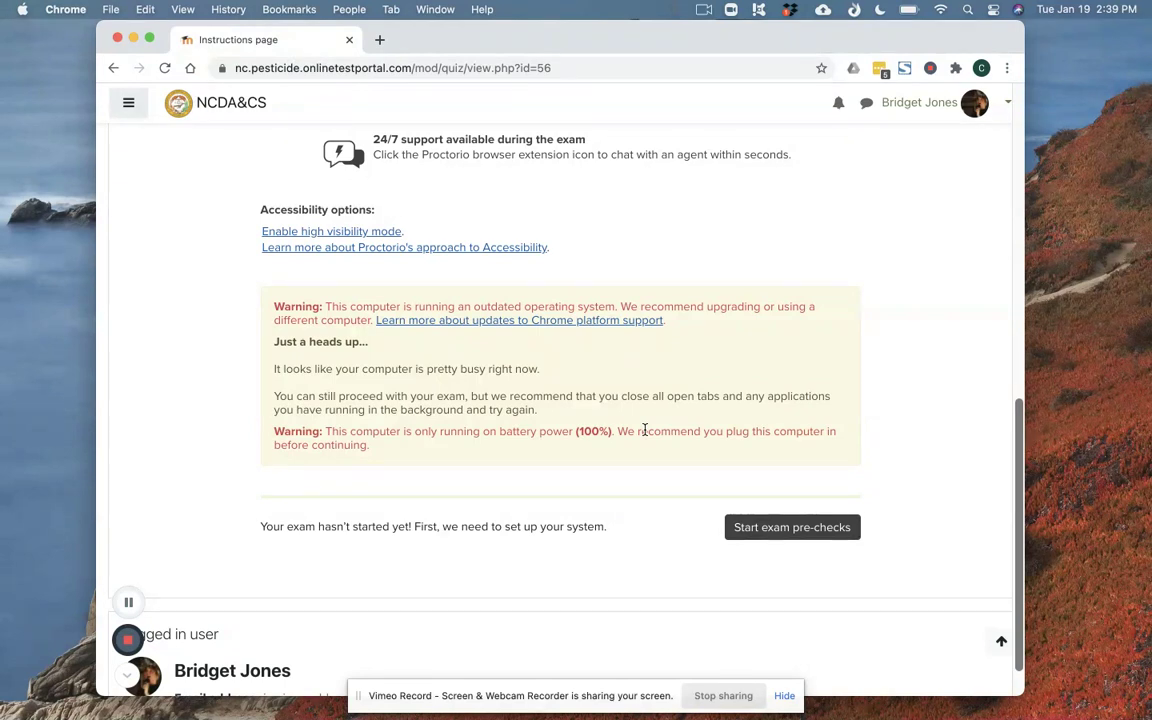
Run the exam pre-checks sharing the entire screen, then continue to the ID card capture
left_click(793, 528)
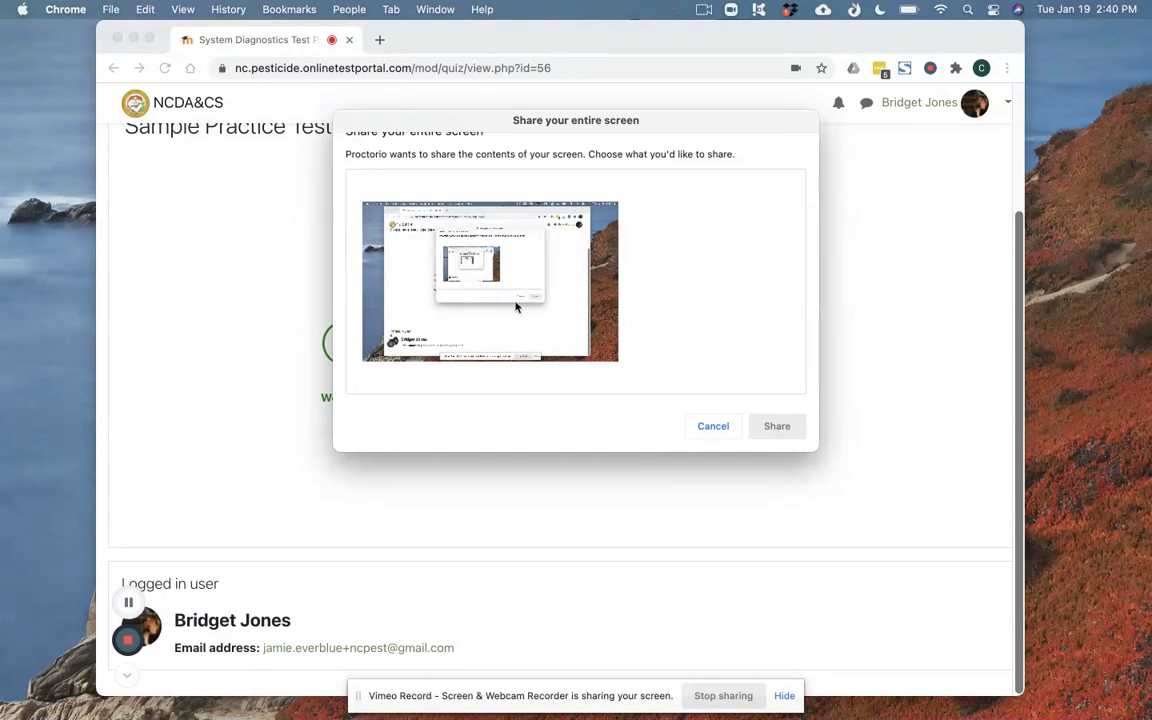
left_click(489, 330)
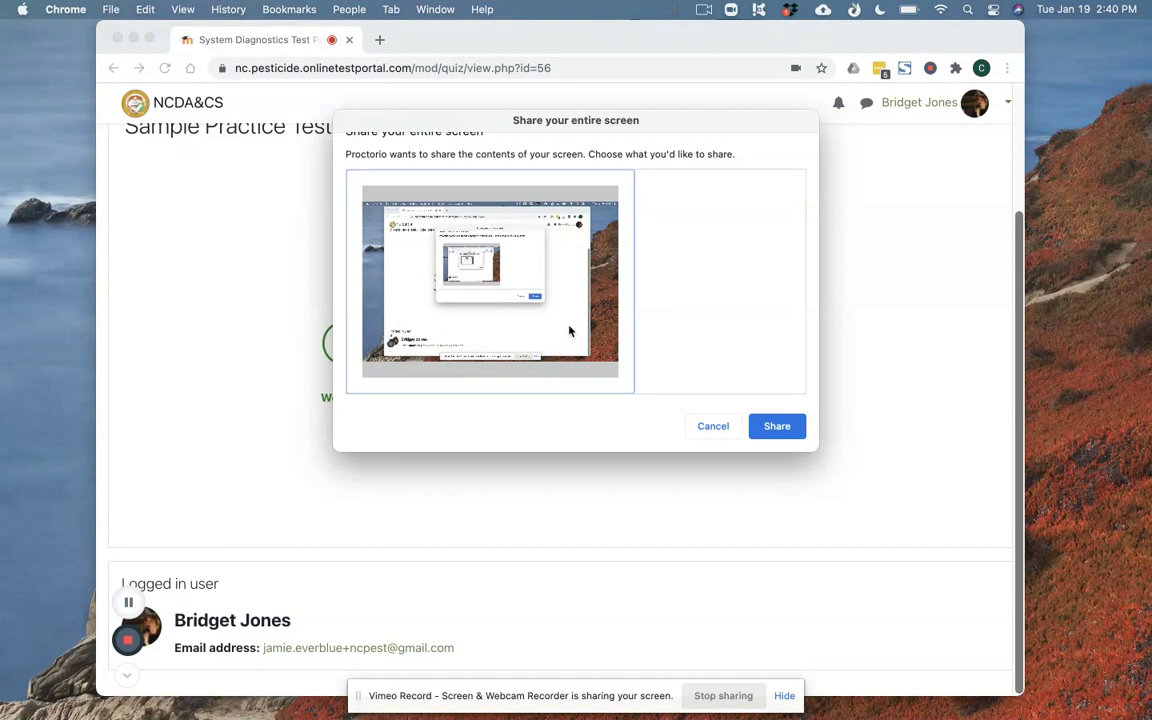
left_click(769, 427)
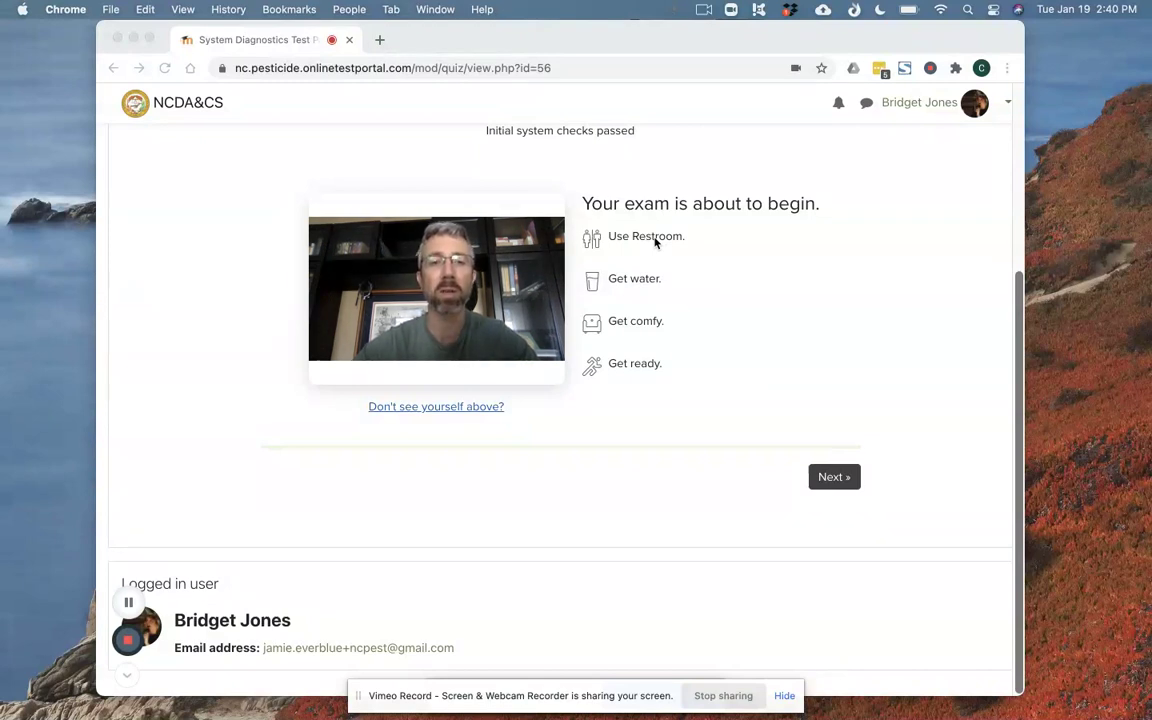
left_click(847, 484)
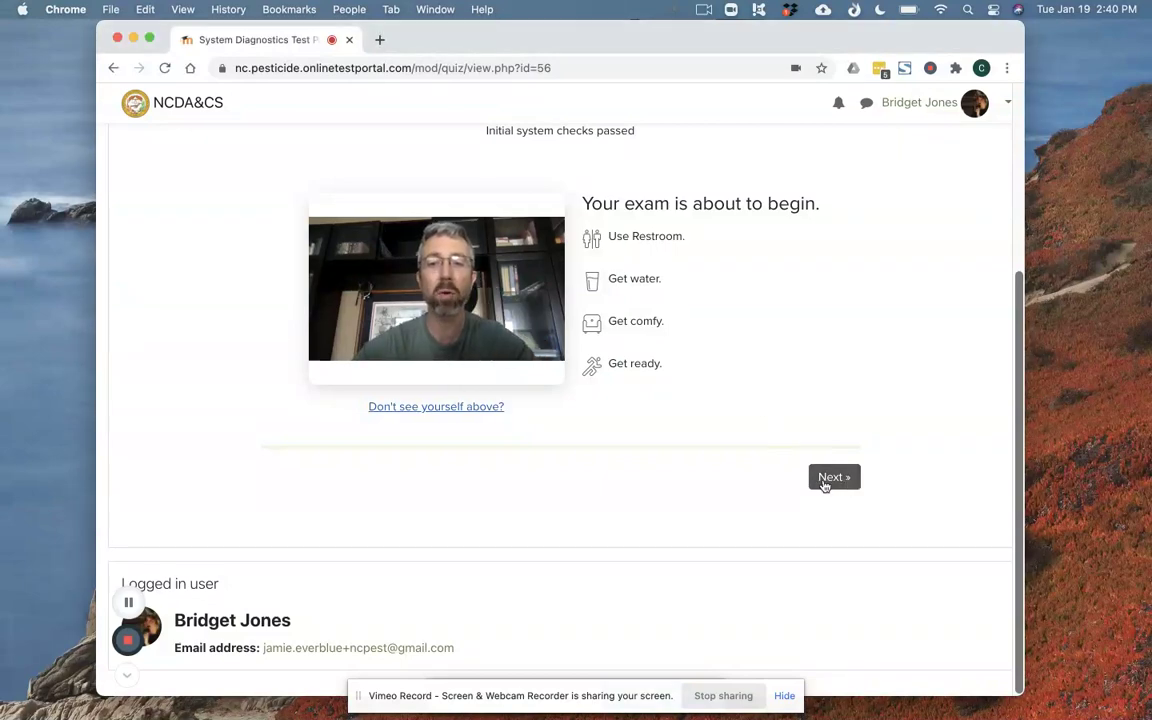
left_click(824, 483)
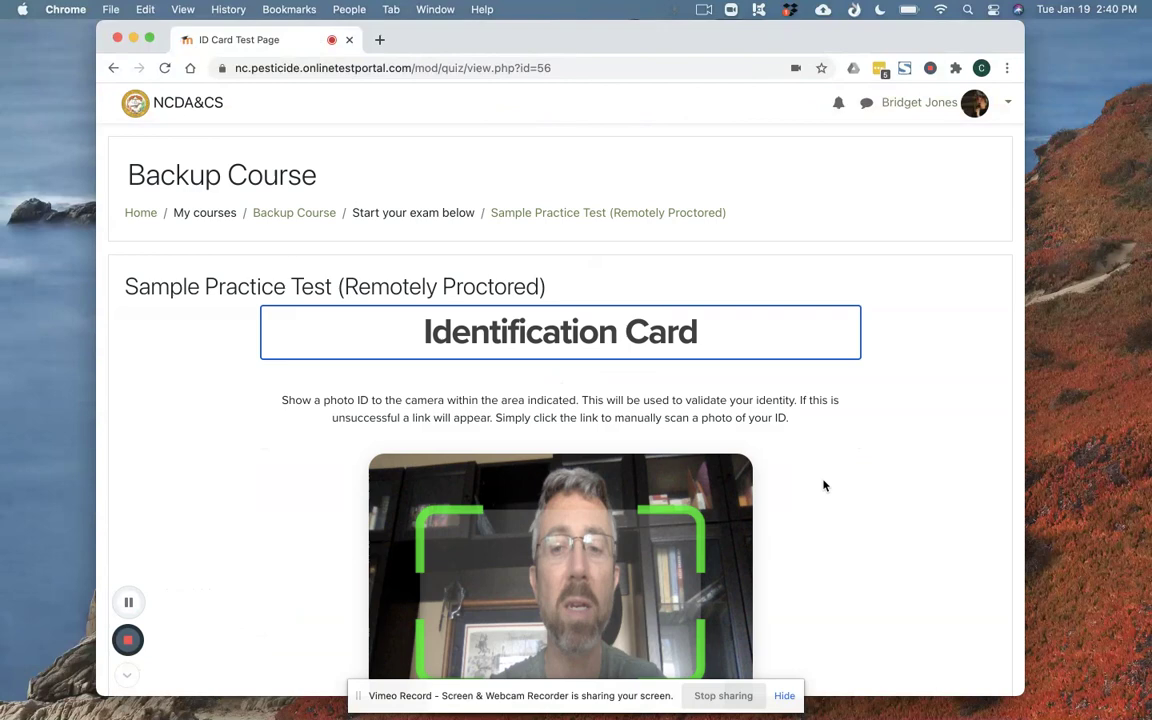
scroll(845, 428, "down", 3)
scroll(845, 428, "down", 2)
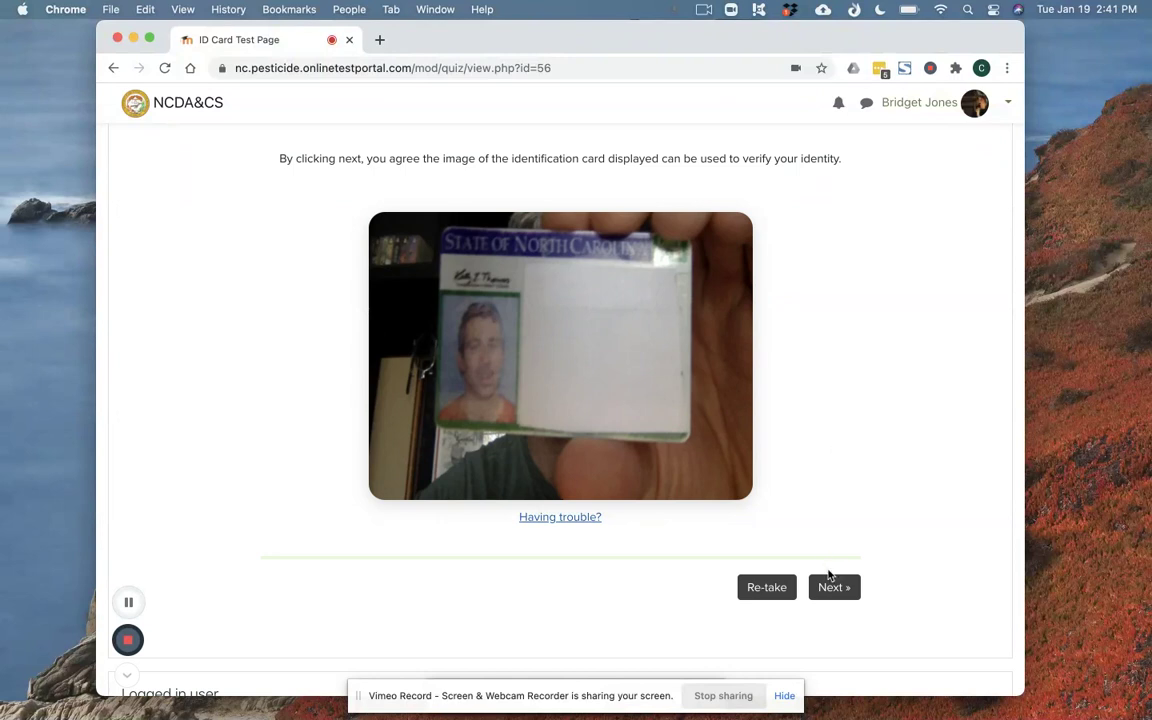
Accept the captured ID card photo and run the webcam camera test to take sample pictures
left_click(830, 586)
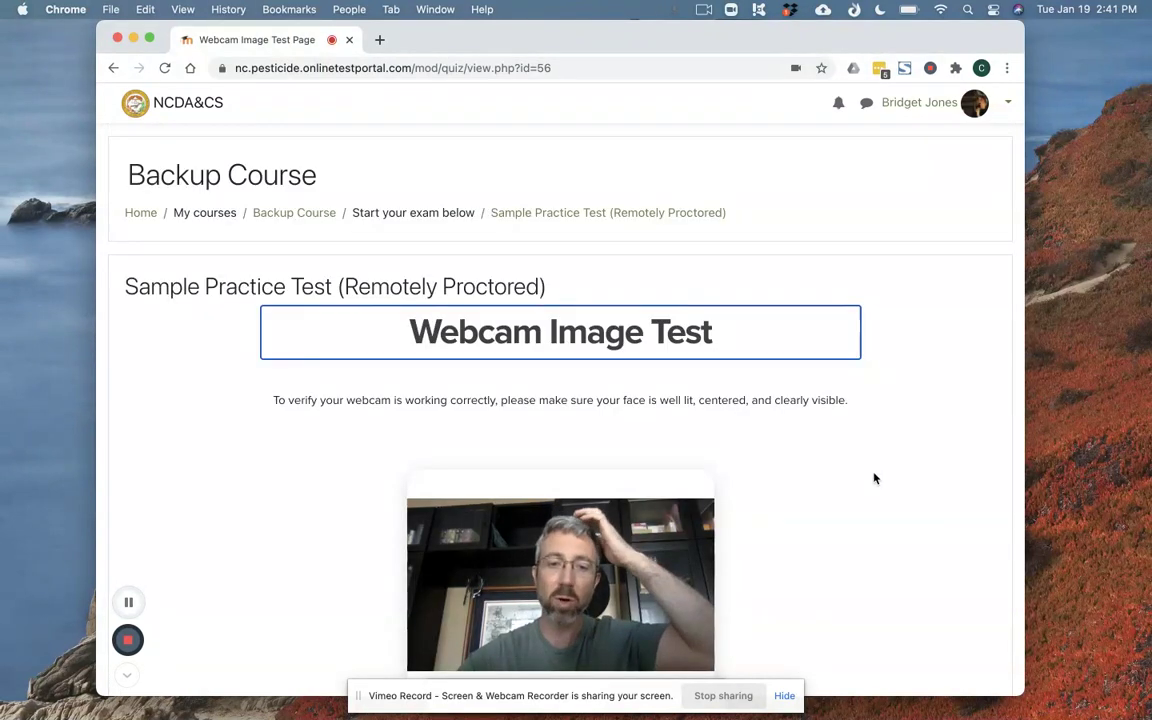
scroll(874, 479, "down", 3)
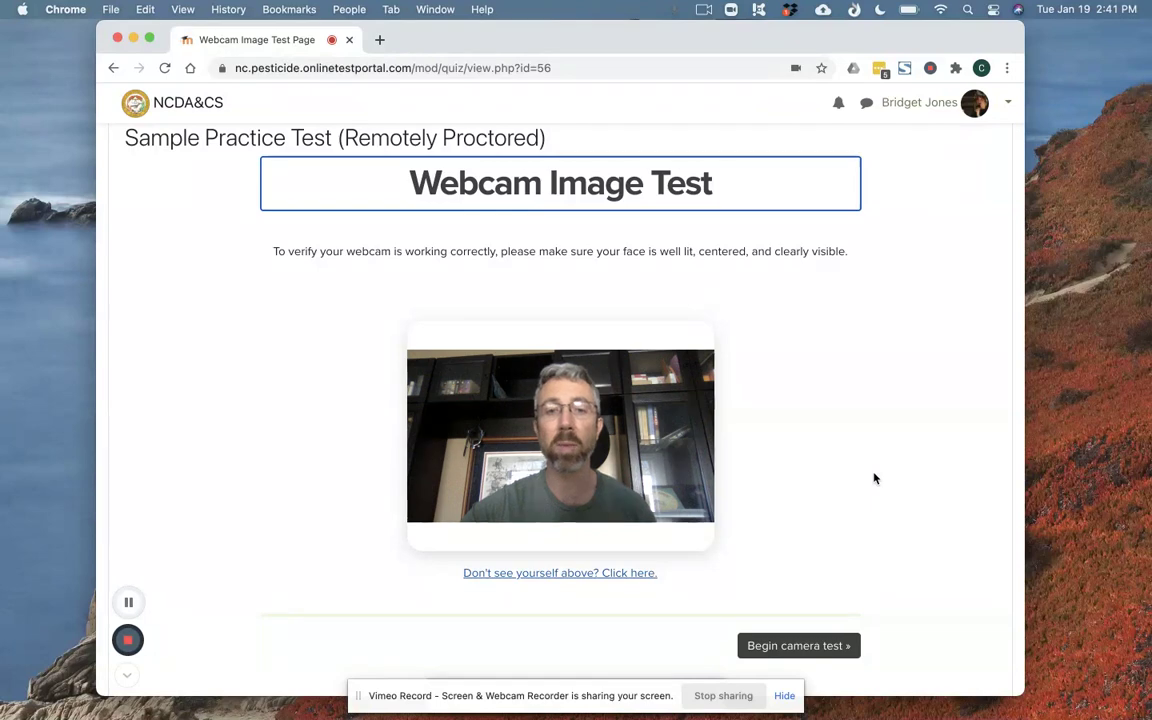
scroll(874, 478, "down", 1)
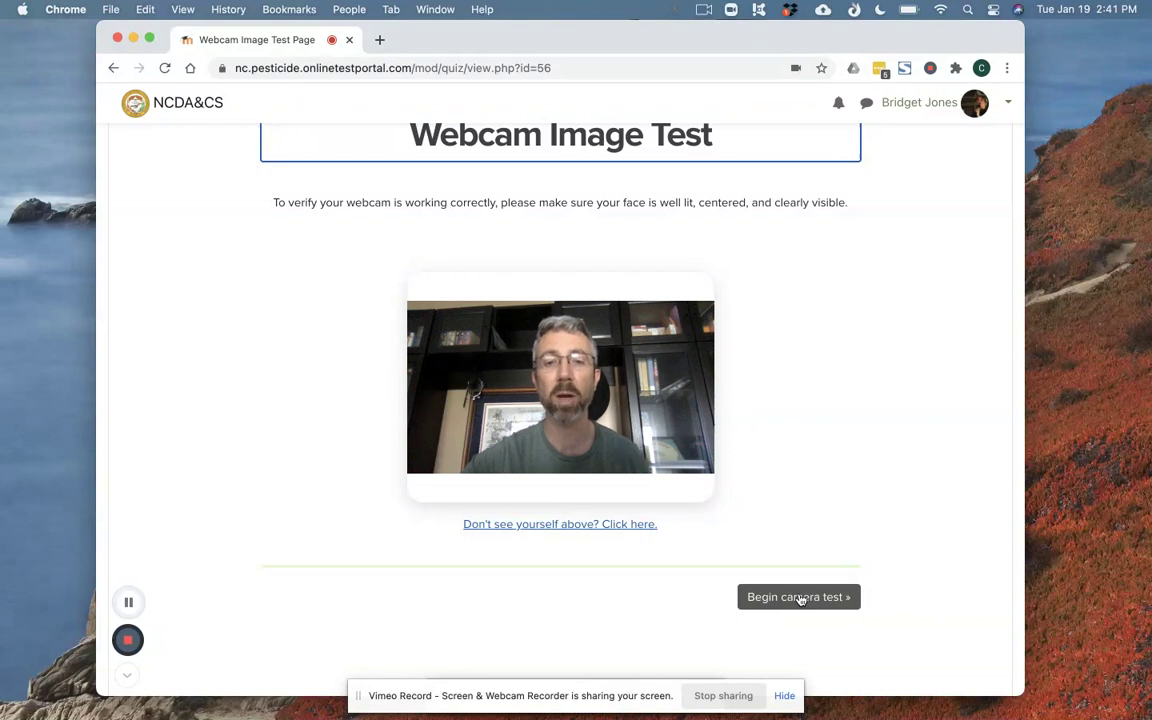
left_click(800, 597)
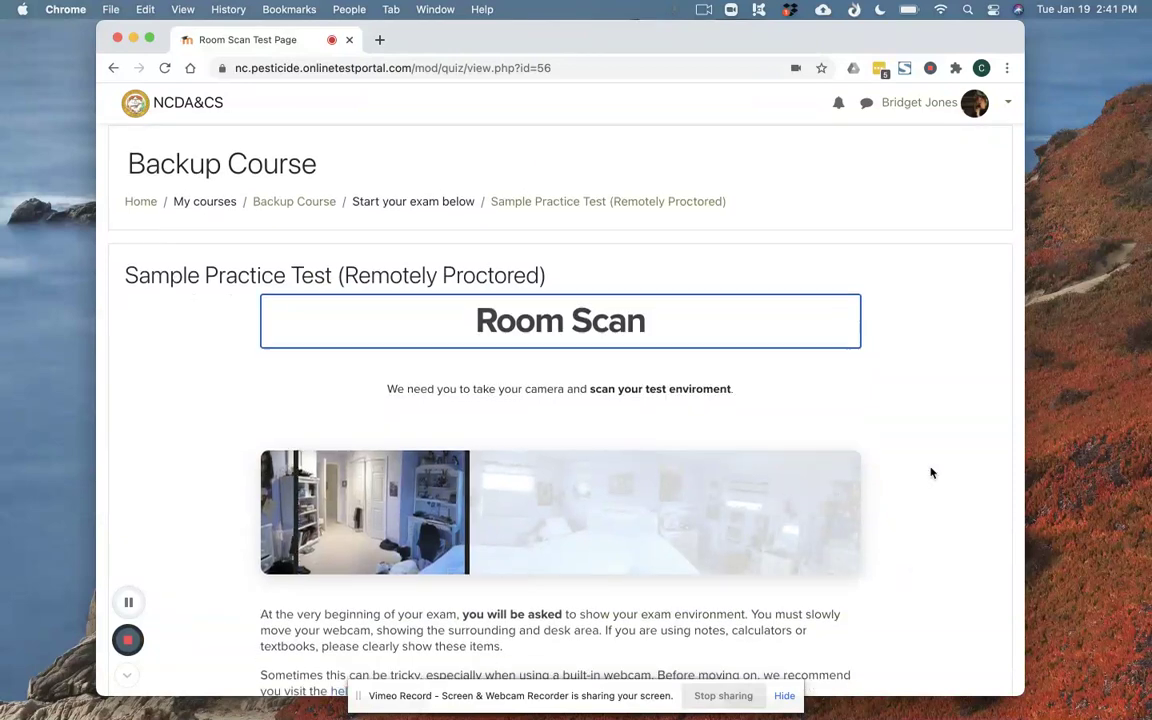
Click I understand on the room scan notice, then draw a signature in the SIGN HERE box
scroll(930, 472, "down", 4)
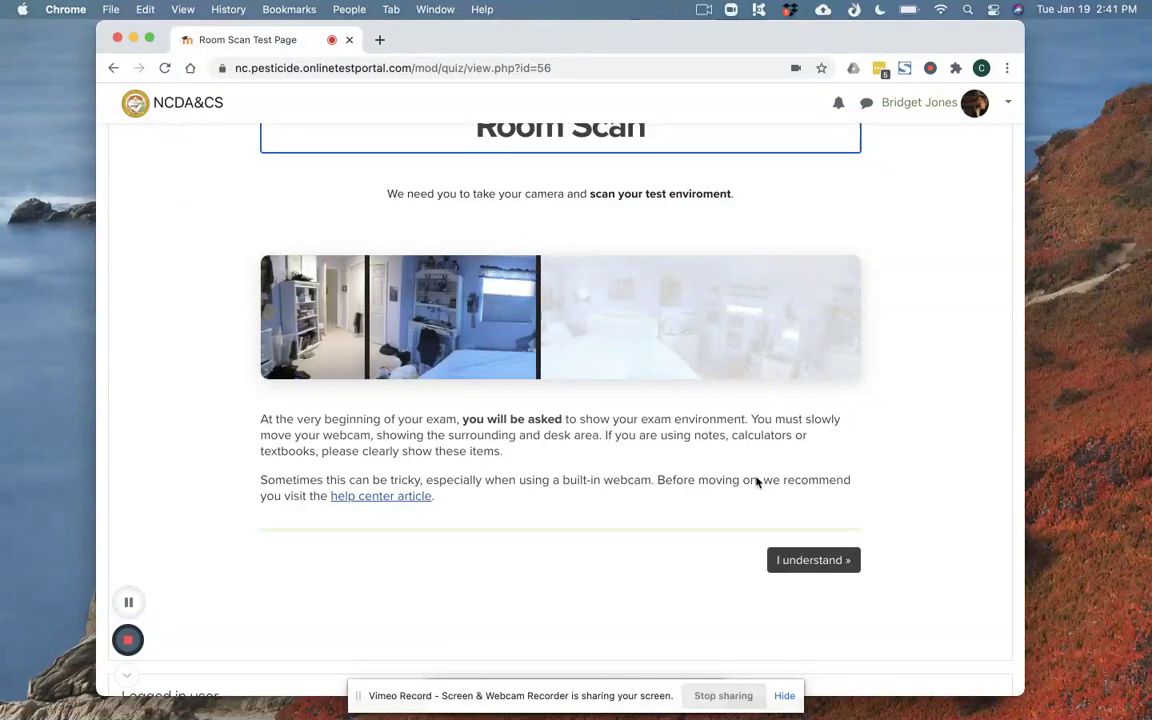
left_click(792, 563)
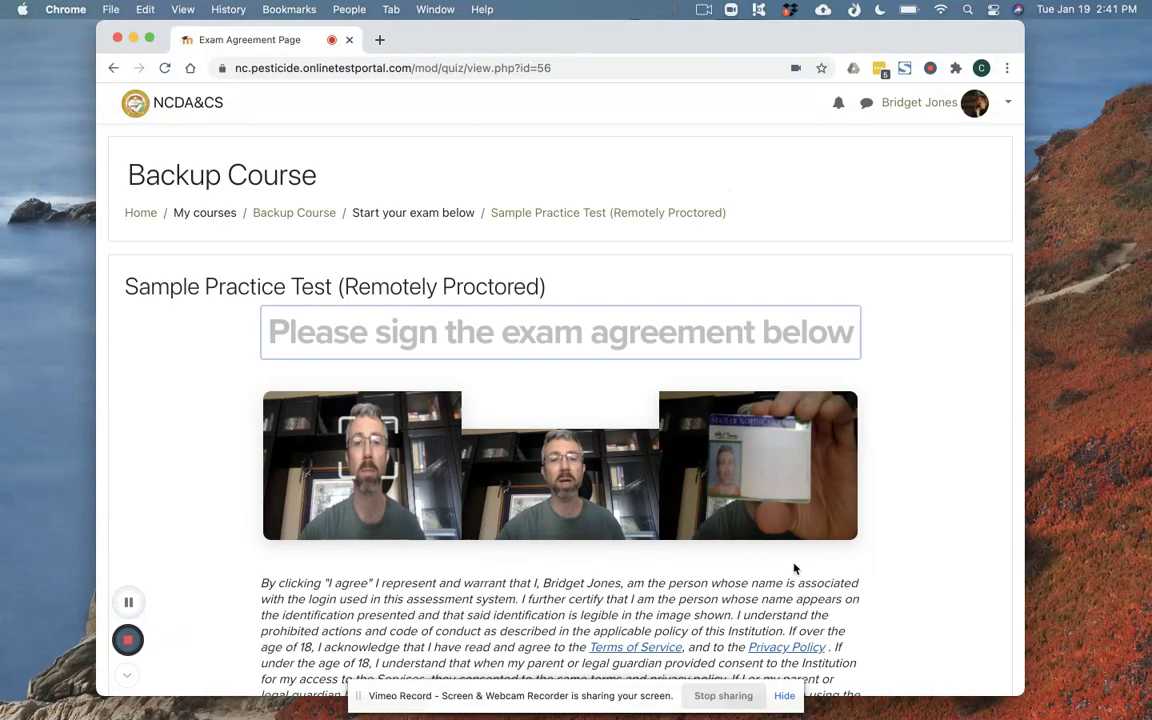
scroll(794, 568, "down", 5)
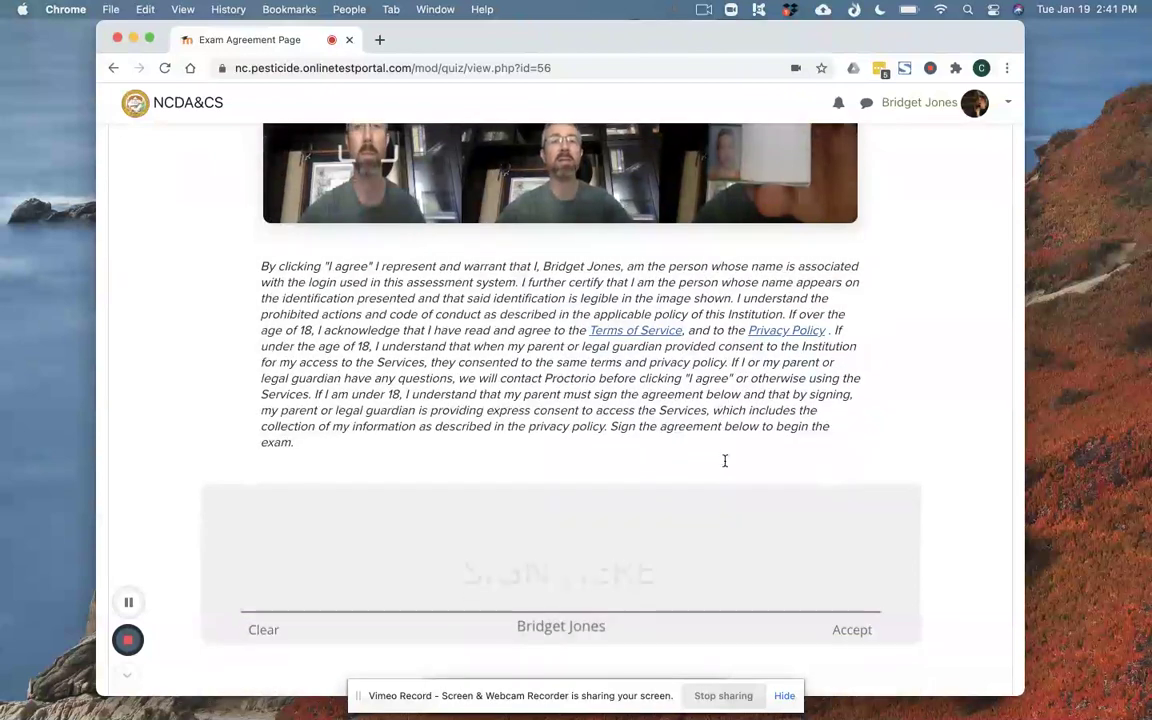
mouse_move(375, 529)
left_mouse_down()
mouse_move(330, 596)
mouse_move(424, 560)
mouse_move(390, 615)
mouse_move(622, 593)
left_mouse_up()
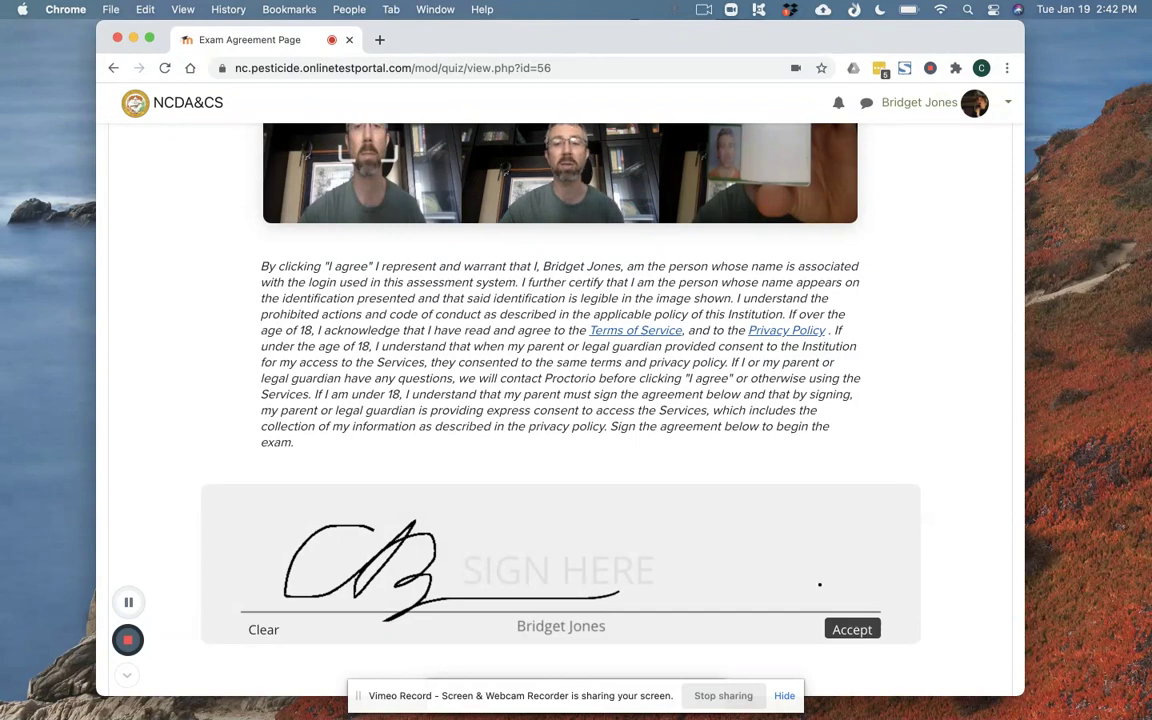
Accept the signed agreement, then pan the webcam around the room and finish the scan
left_click(853, 630)
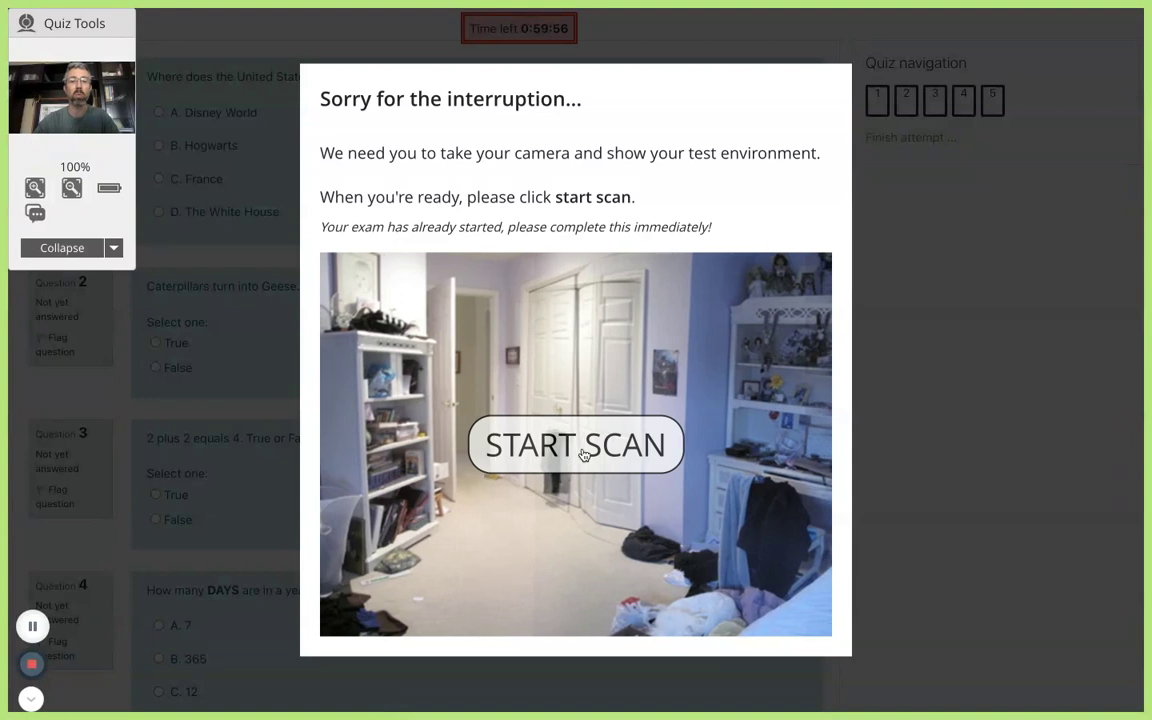
left_click(585, 453)
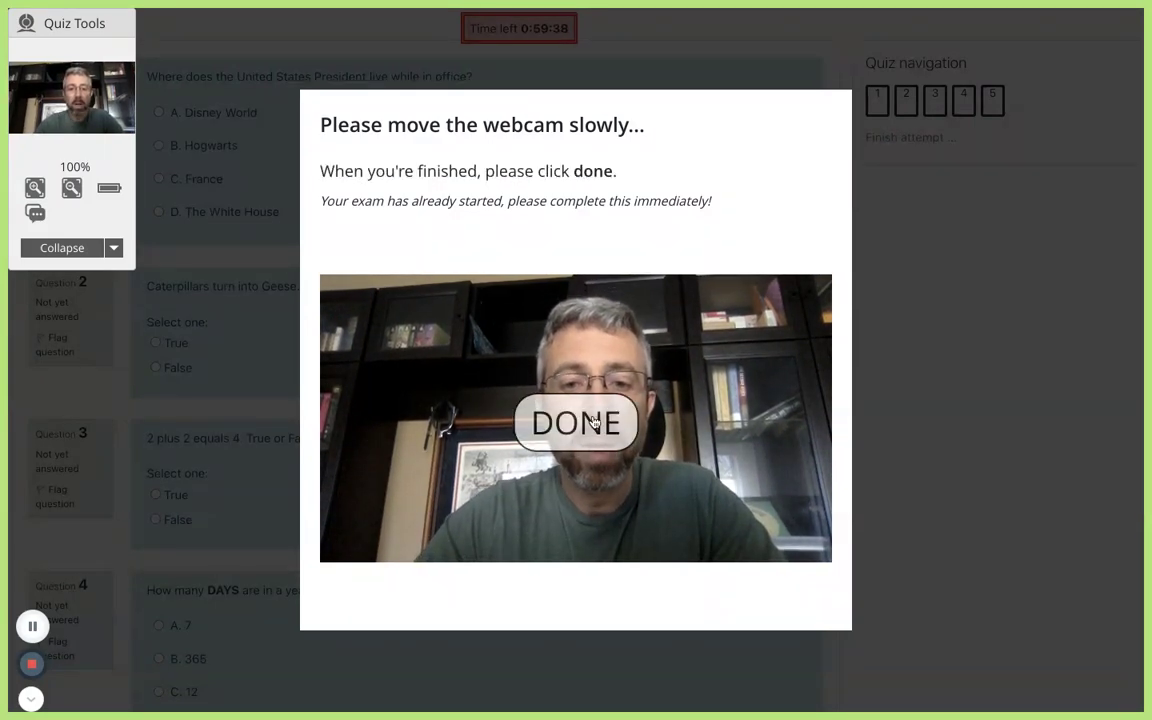
left_click(576, 422)
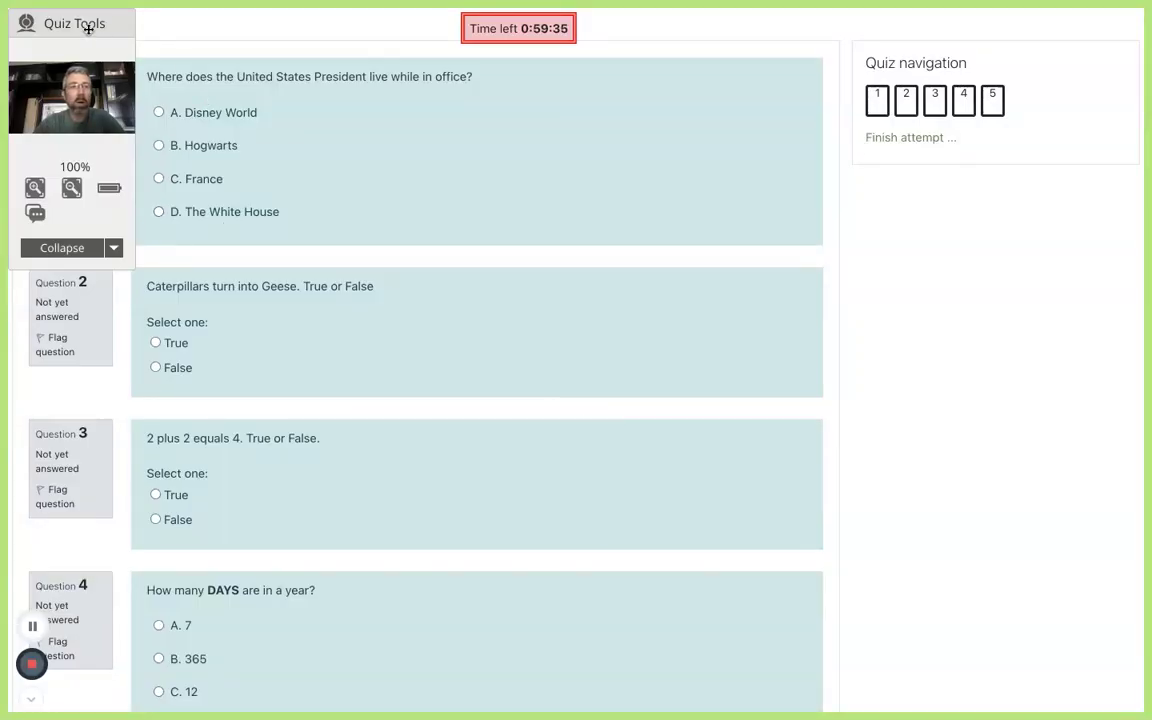
Move the Quiz Tools panel to the right of the quiz and try zooming to 110% and back to 100%
left_click_drag(88, 29, 935, 253)
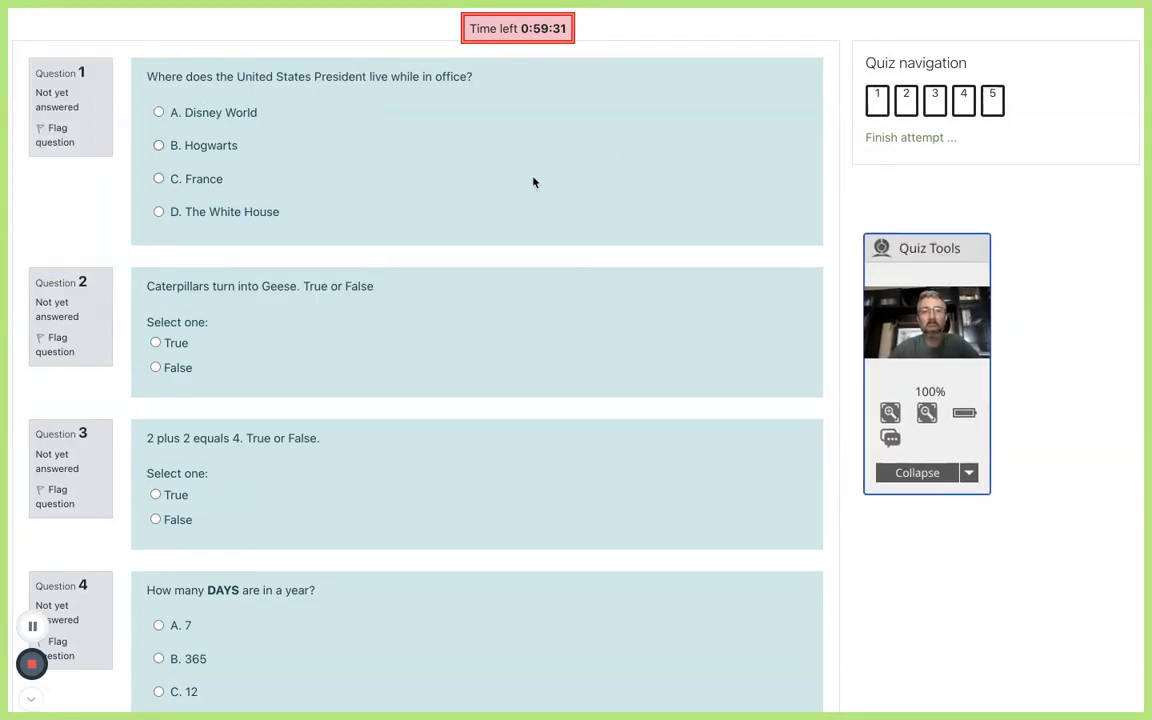
scroll(537, 188, "down", 2)
scroll(537, 188, "up", 1)
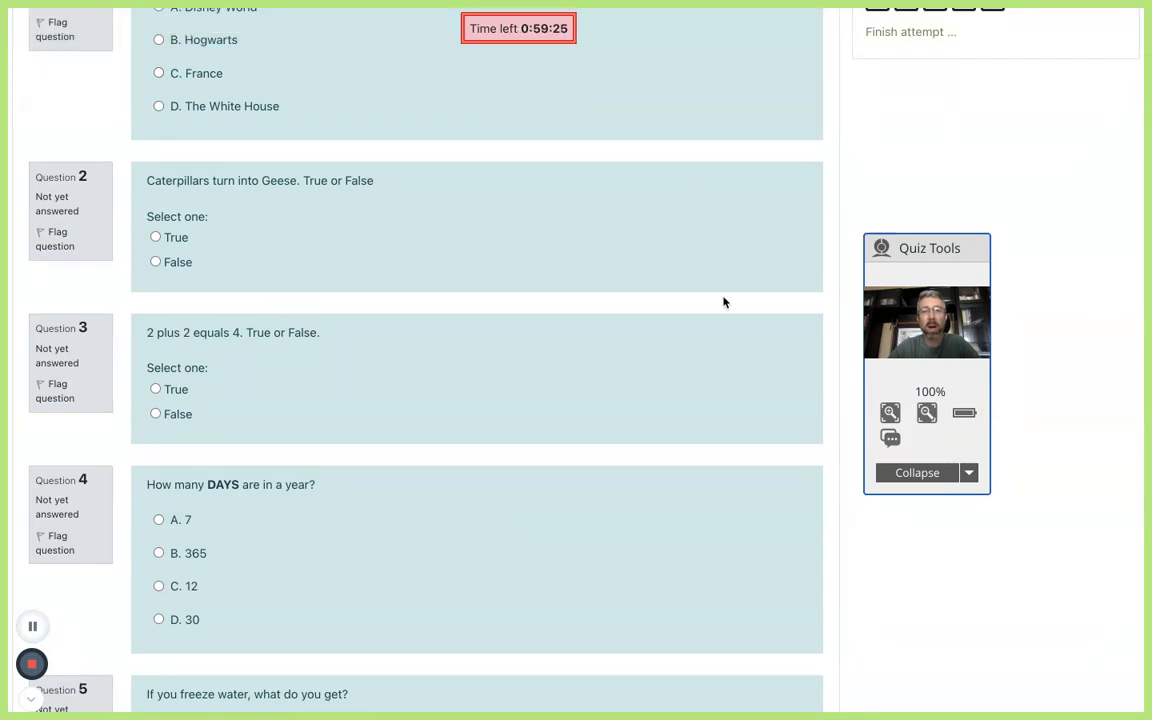
scroll(722, 301, "up", 1)
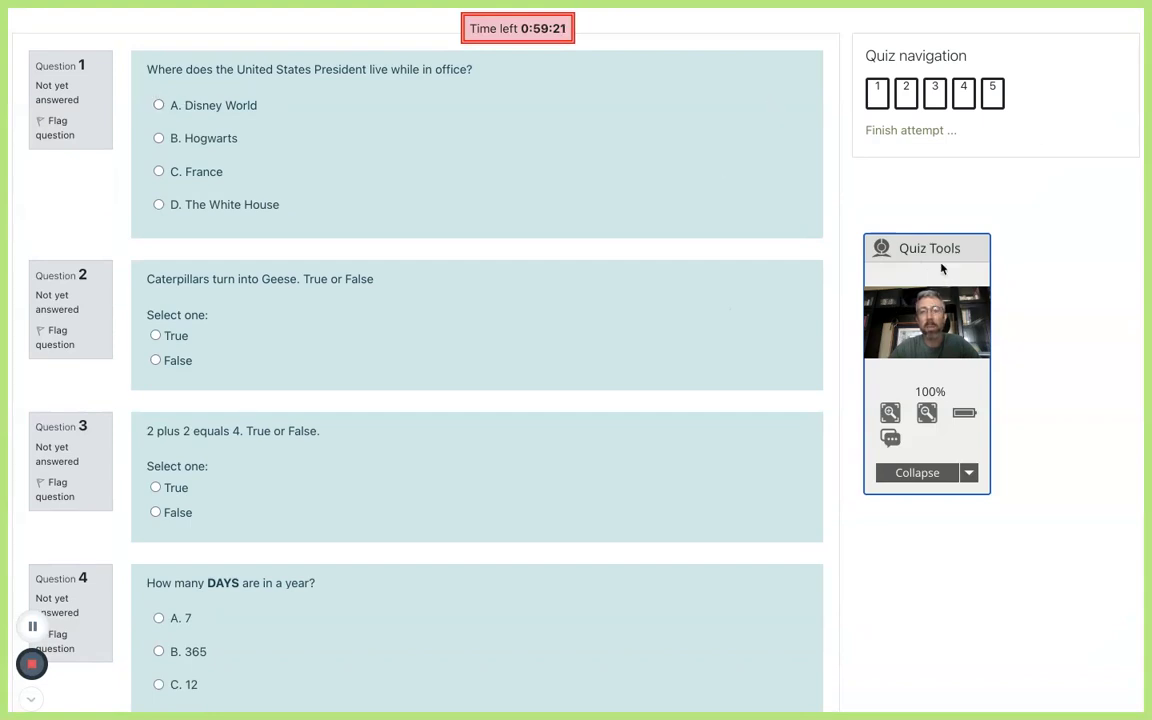
left_click_drag(955, 244, 965, 204)
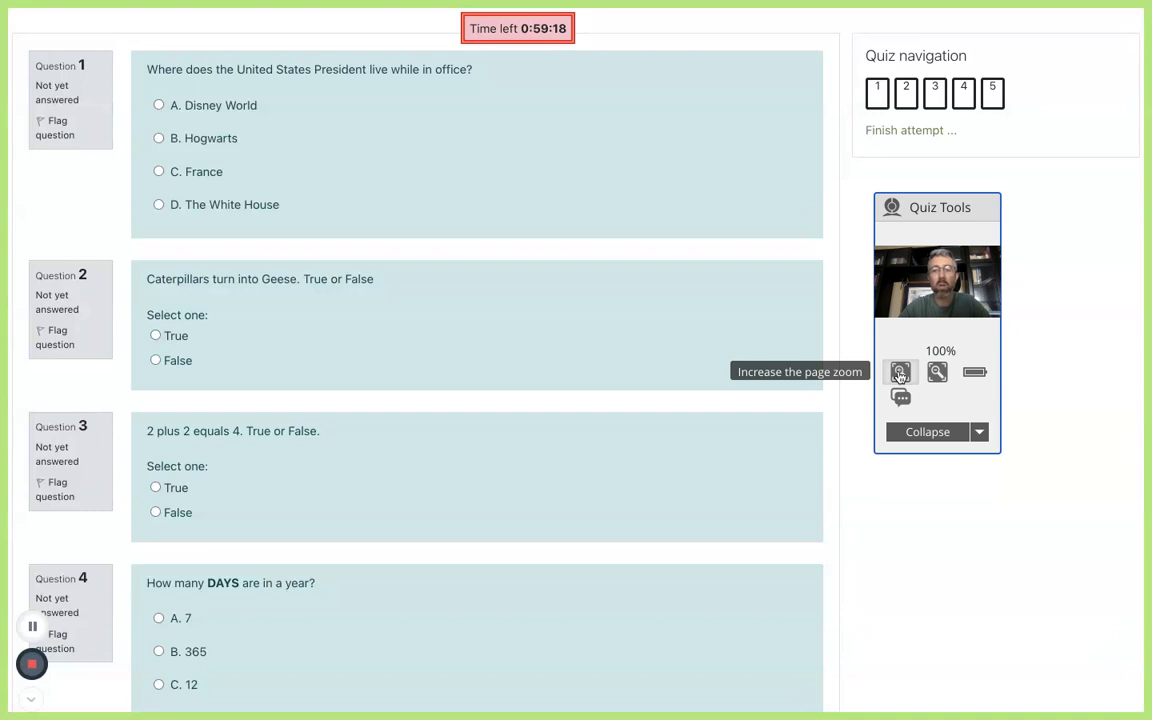
left_click(899, 373)
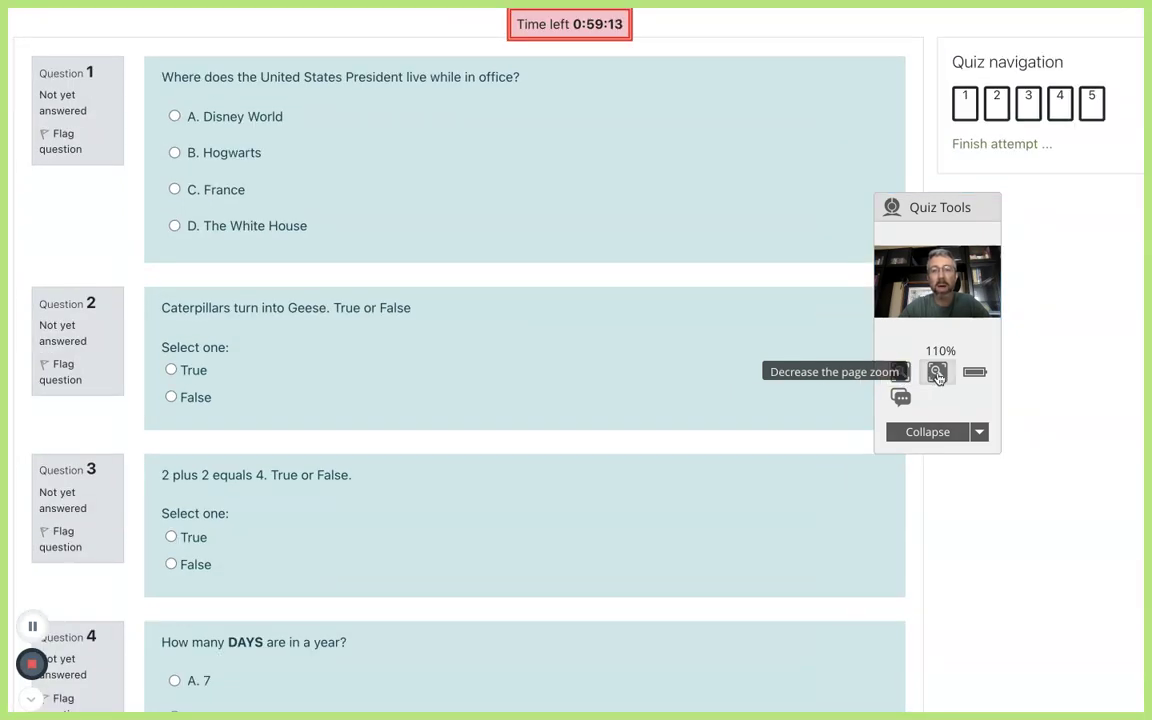
left_click(937, 372)
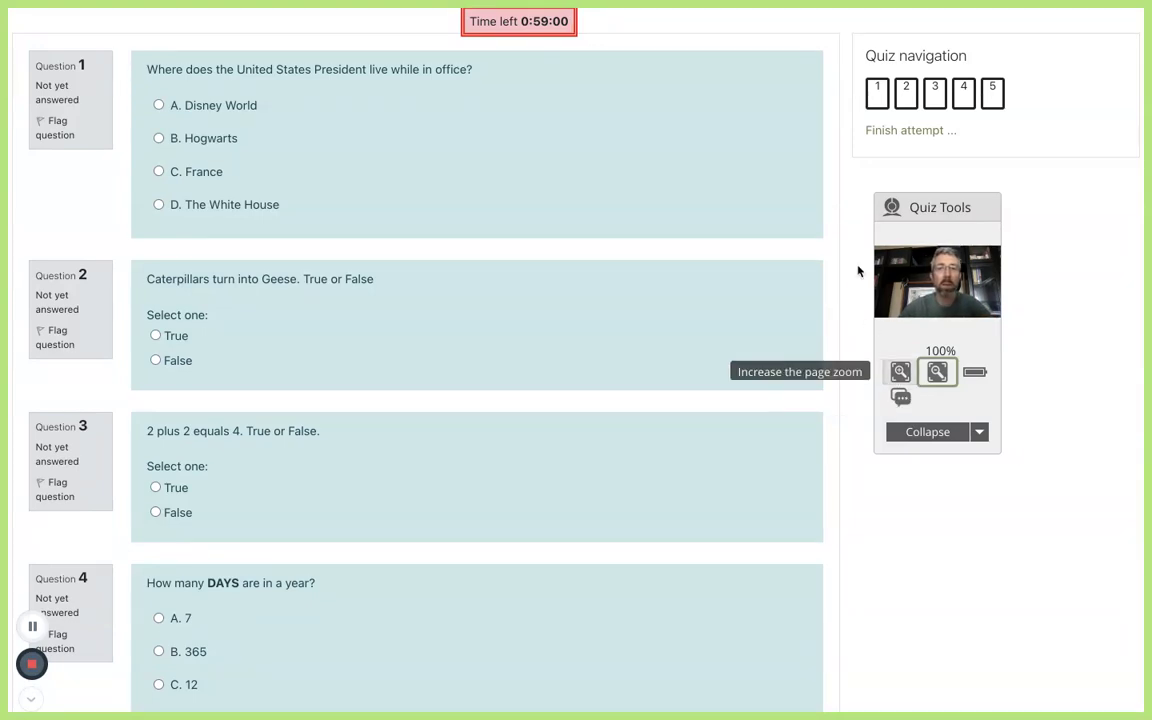
Collapse the quiz tools, reposition them at the far right, and leave them collapsed
left_click(920, 428)
left_click_drag(912, 229, 1090, 249)
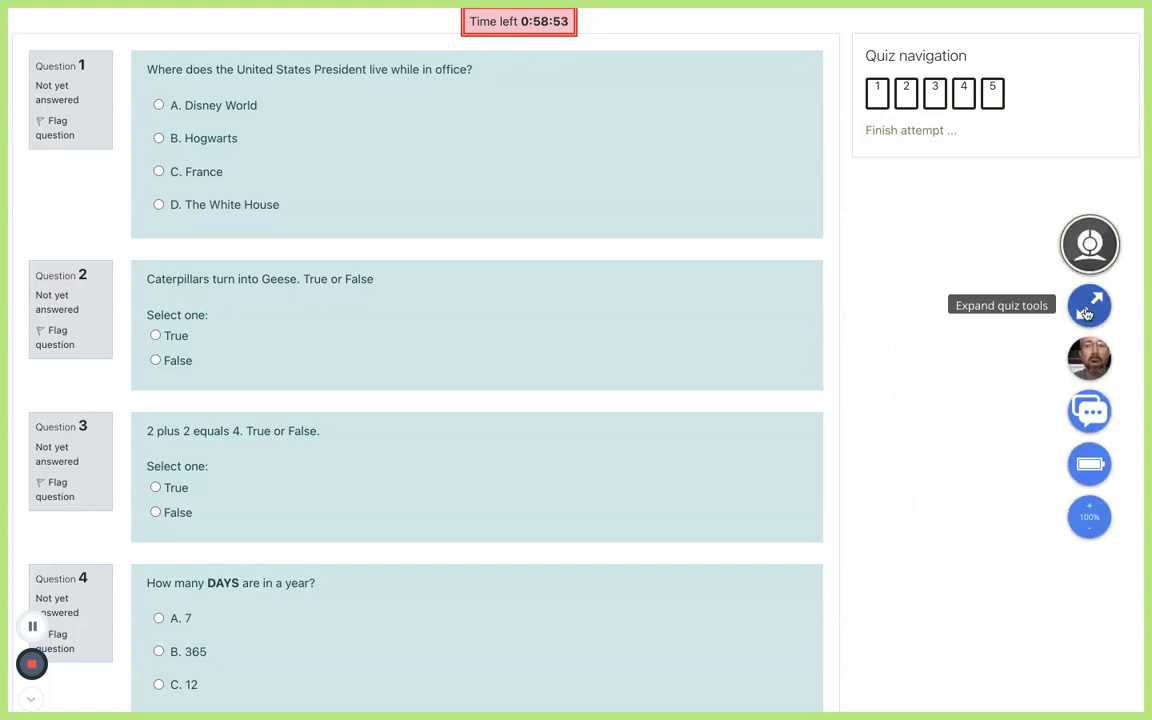
left_click(1089, 306)
left_click_drag(1092, 231, 1061, 230)
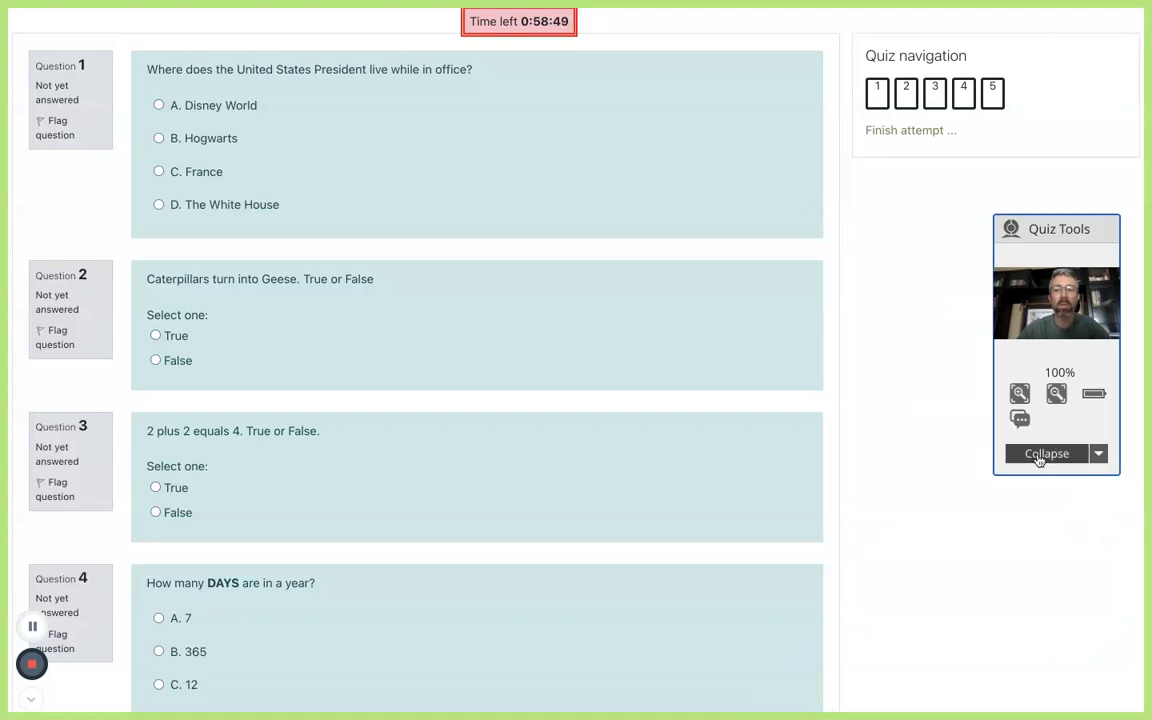
left_click(1046, 454)
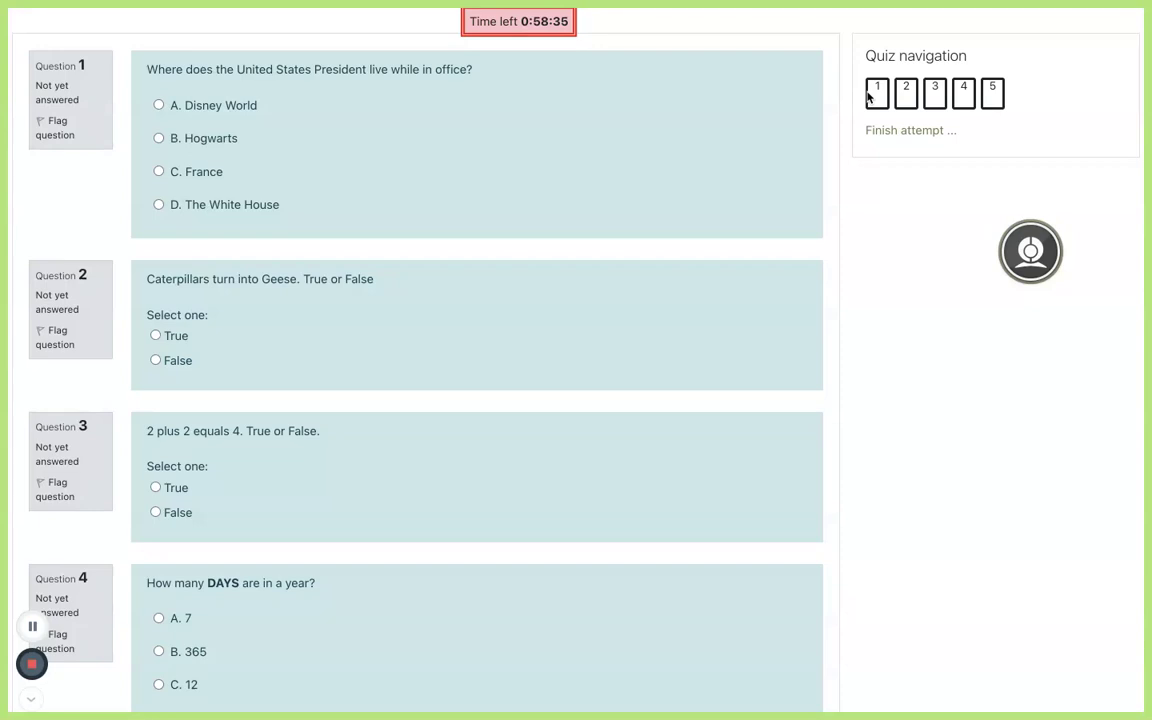
Answer Q1 with Disney World, Q2 with True, Q4 with 7 and Q5 with Fish, skipping Q3
left_click(158, 106)
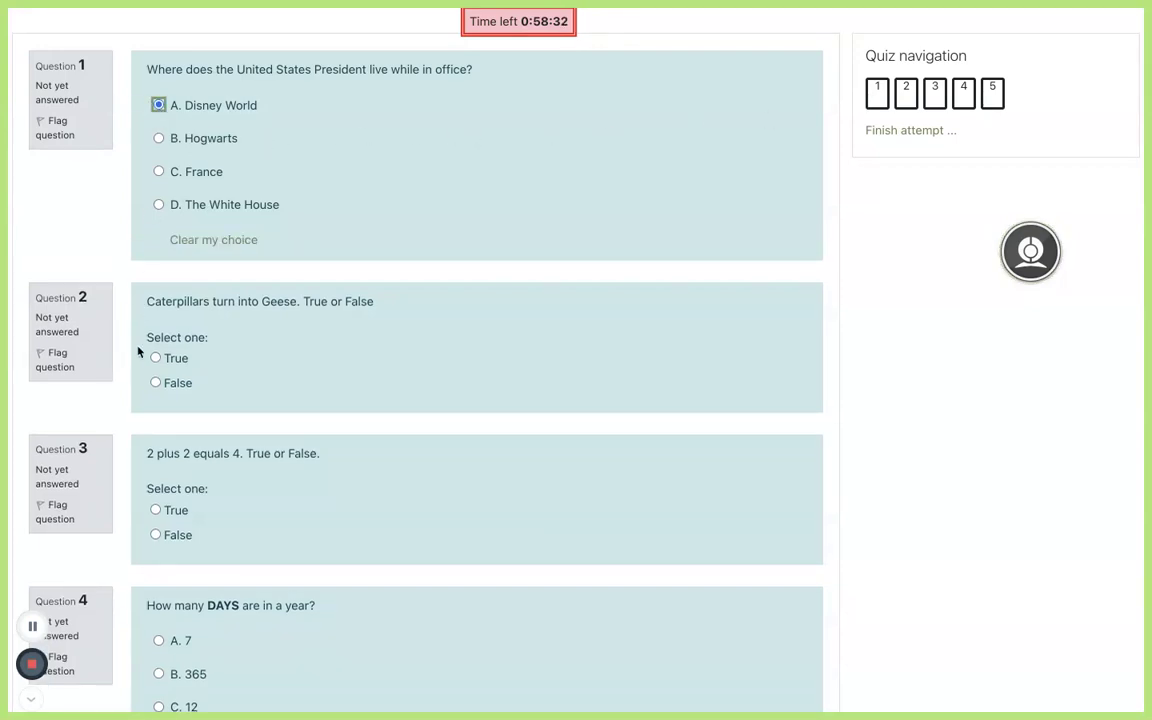
left_click(155, 359)
scroll(170, 488, "down", 2)
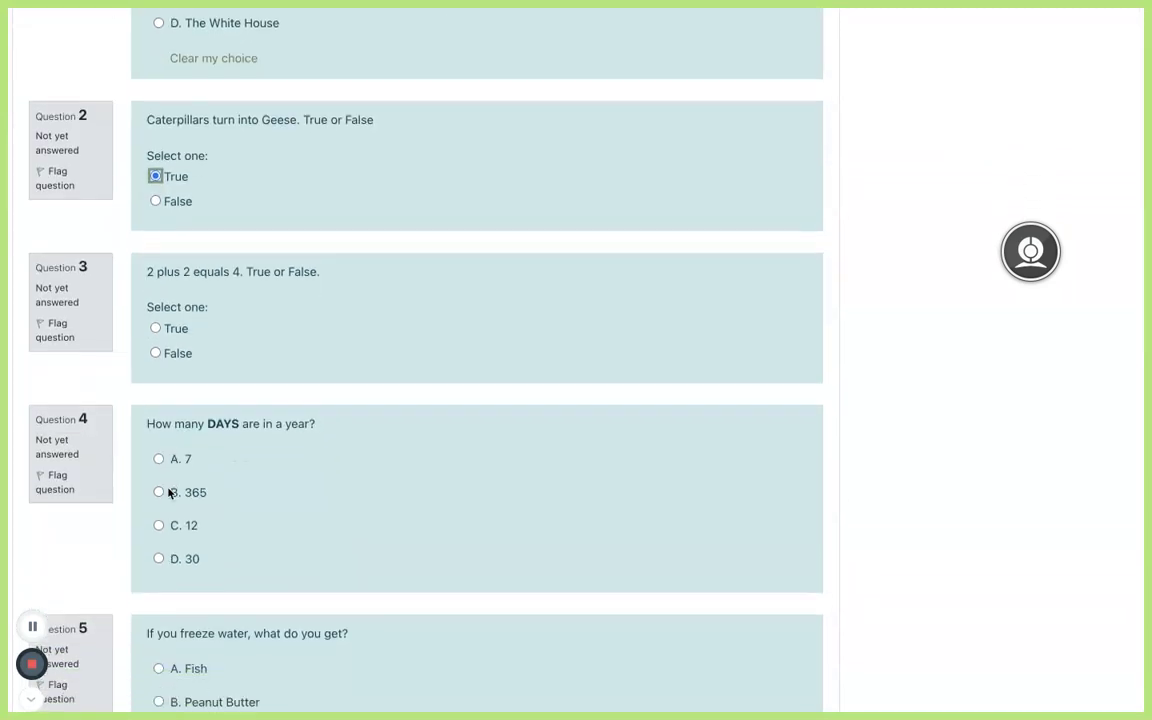
left_click(159, 460)
scroll(160, 465, "down", 3)
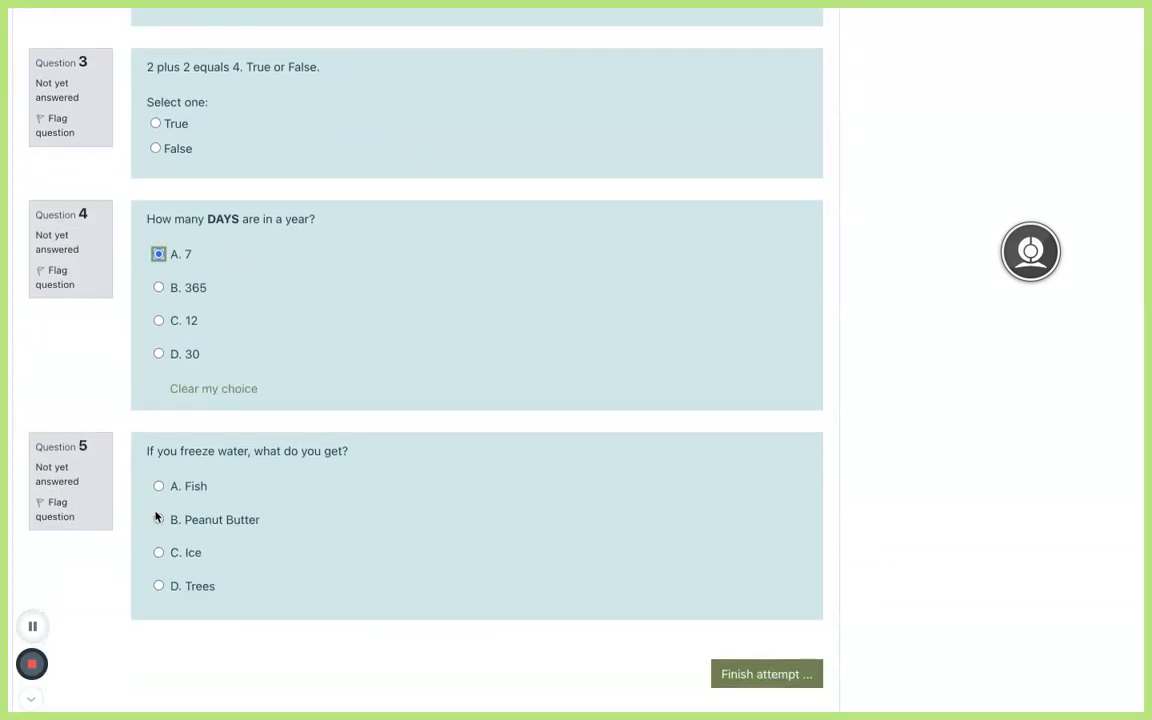
left_click(158, 487)
Flag question 4 for later review
scroll(160, 485, "up", 2)
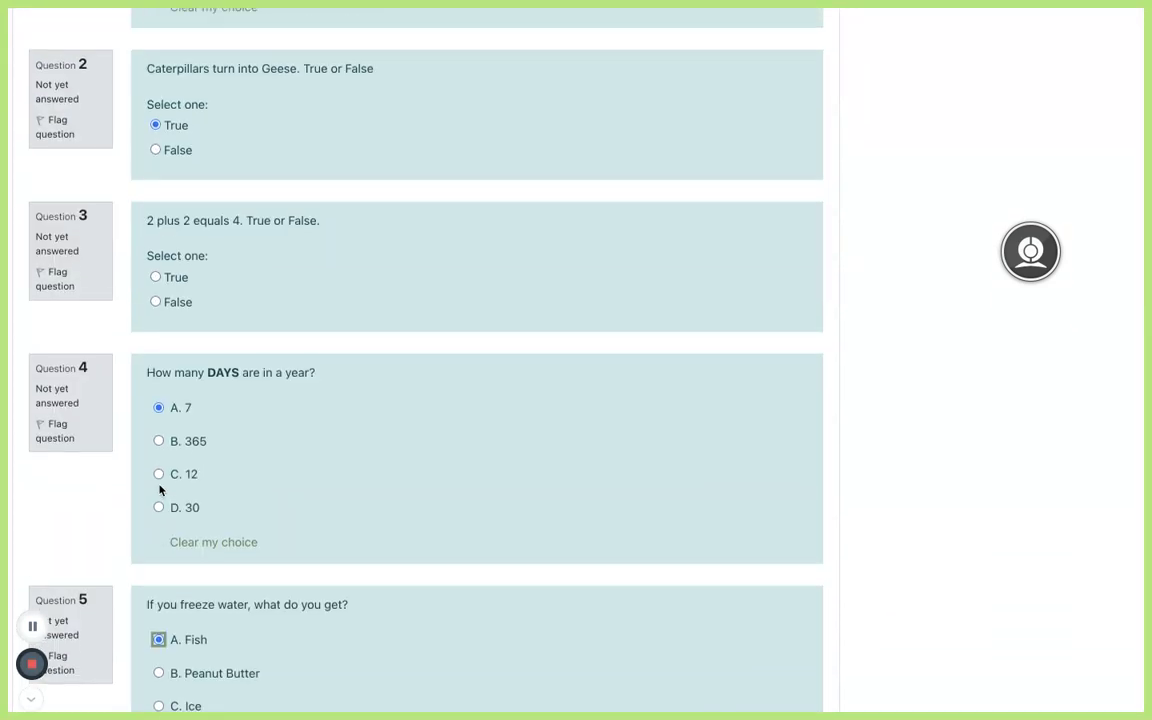
left_click(43, 428)
scroll(391, 396, "up", 3)
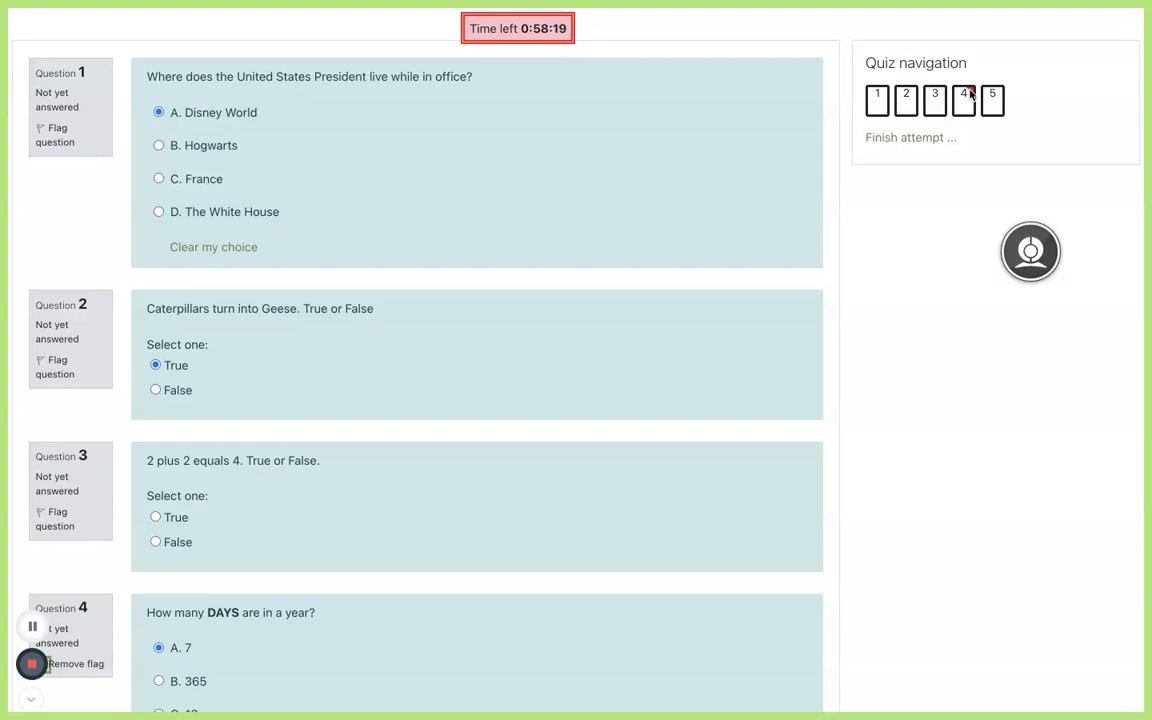
scroll(332, 231, "down", 2)
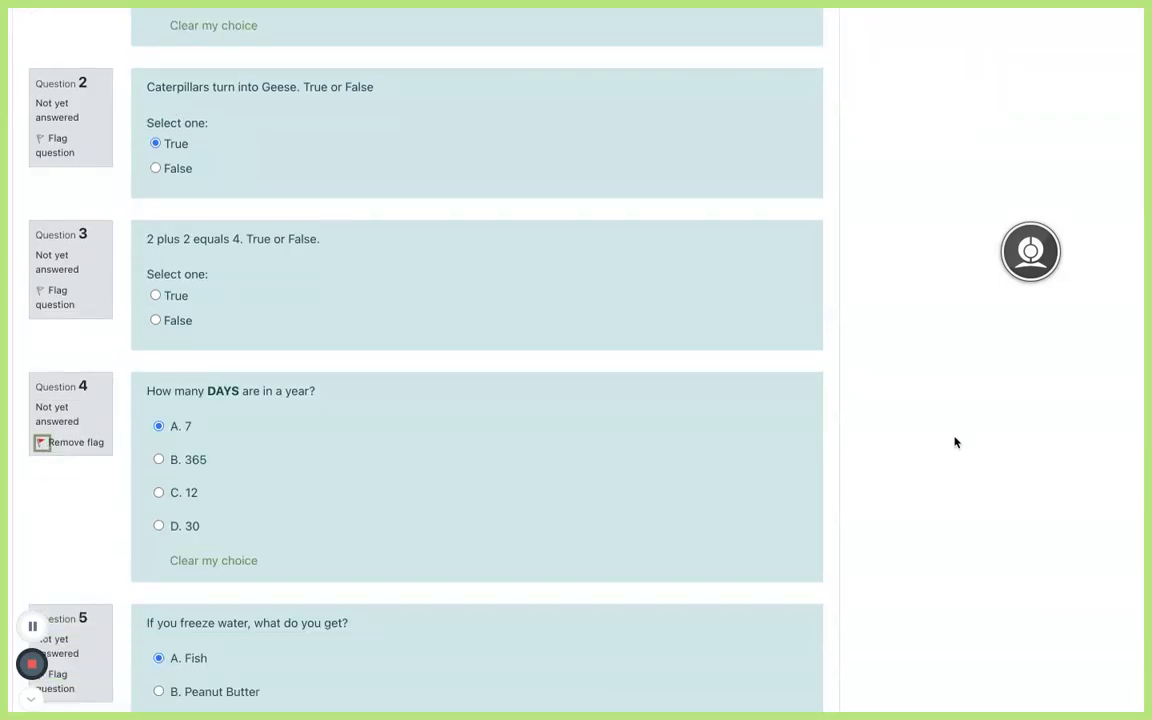
scroll(764, 224, "up", 2)
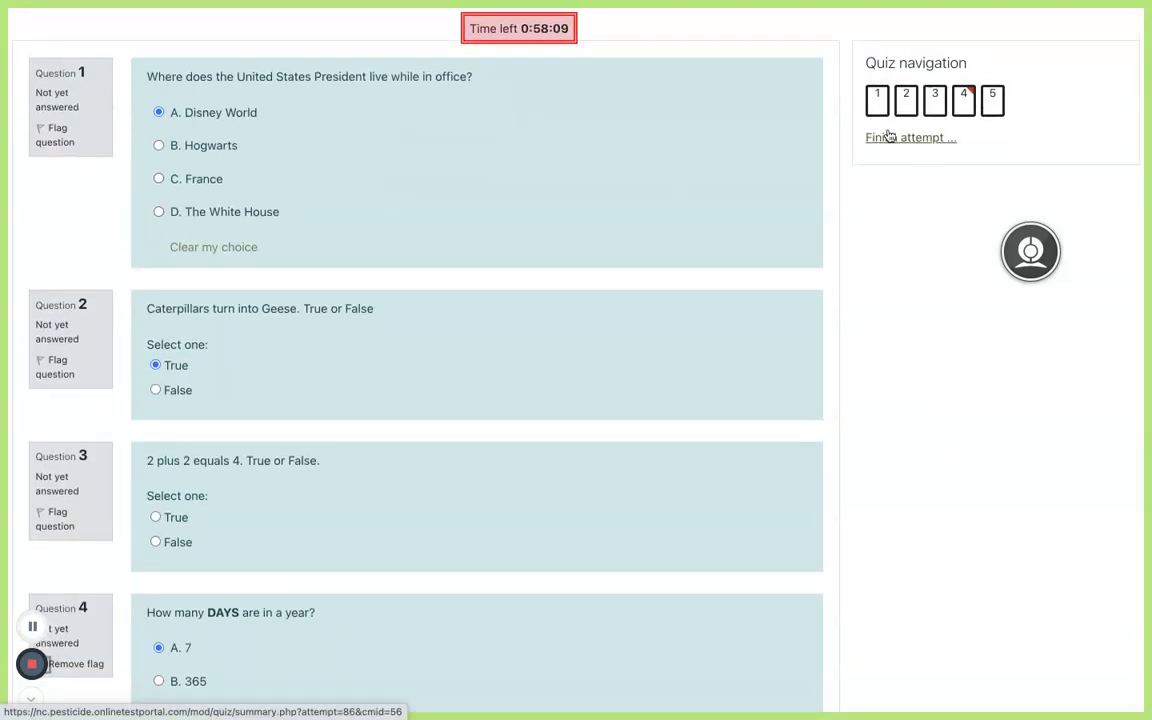
From the attempt summary with question 3 unanswered, choose Submit all and finish
scroll(762, 190, "down", 5)
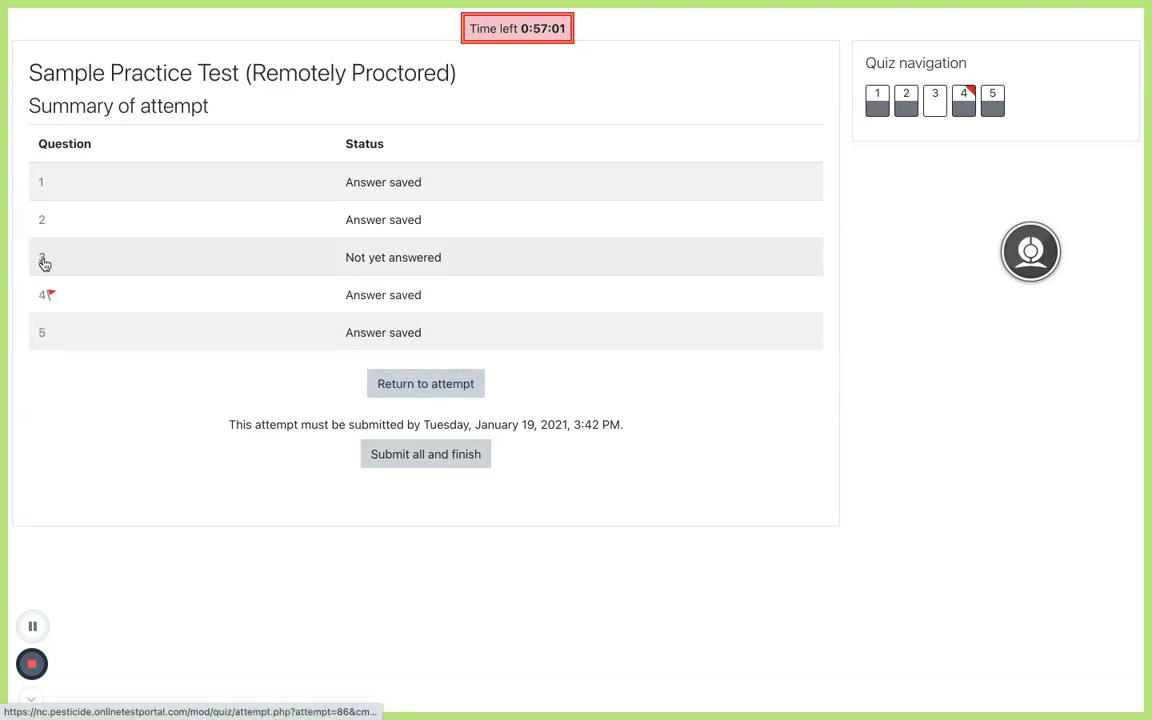
left_click(437, 456)
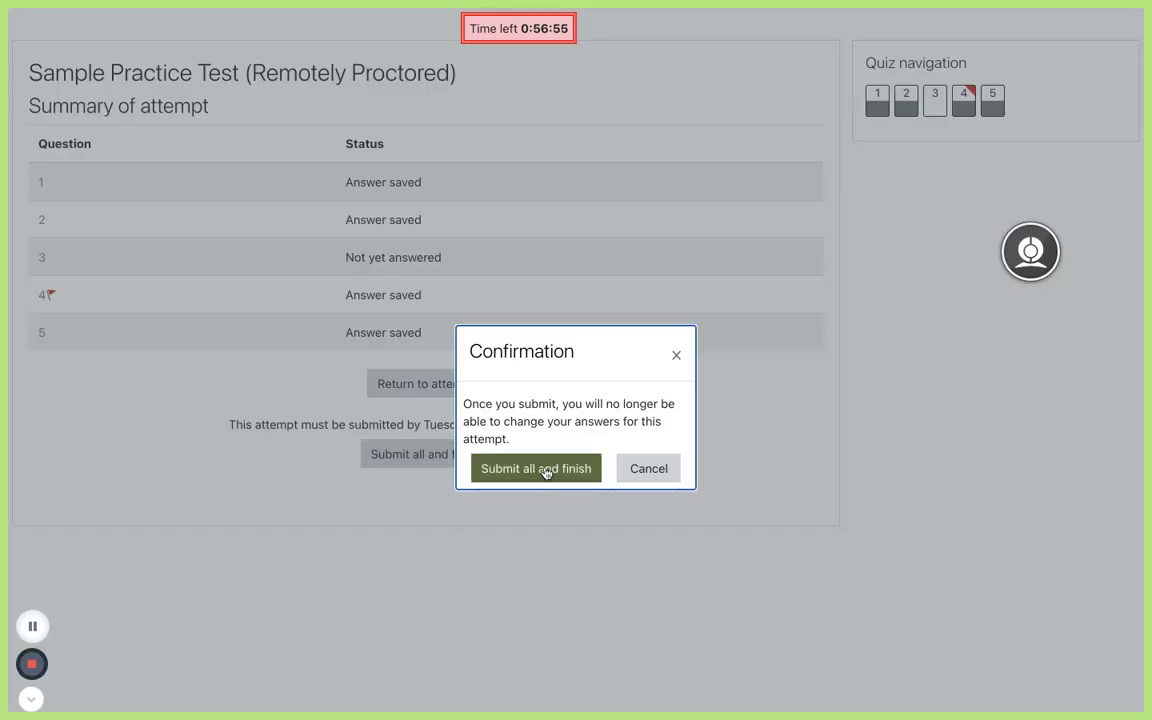